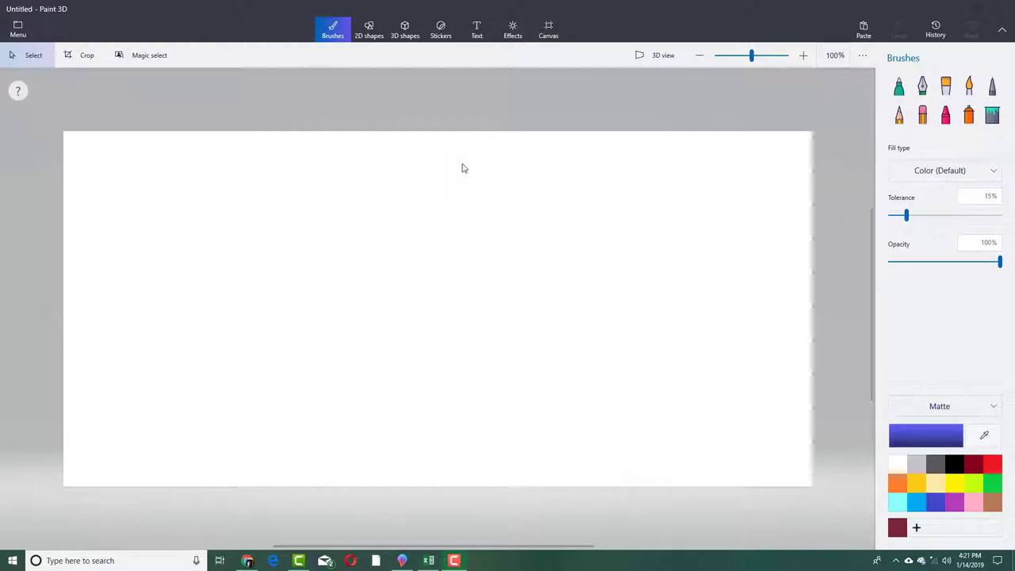
# - Place the 2D text 'idofngdifngi' near the upper left of the canvas in Segoe UI 48
pyautogui.click(477, 30)
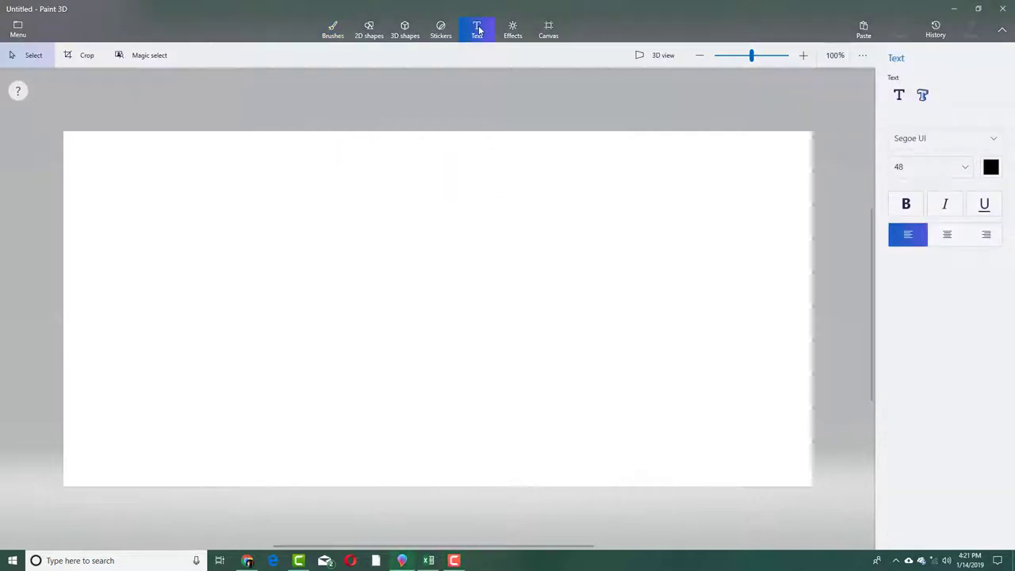
pyautogui.click(897, 96)
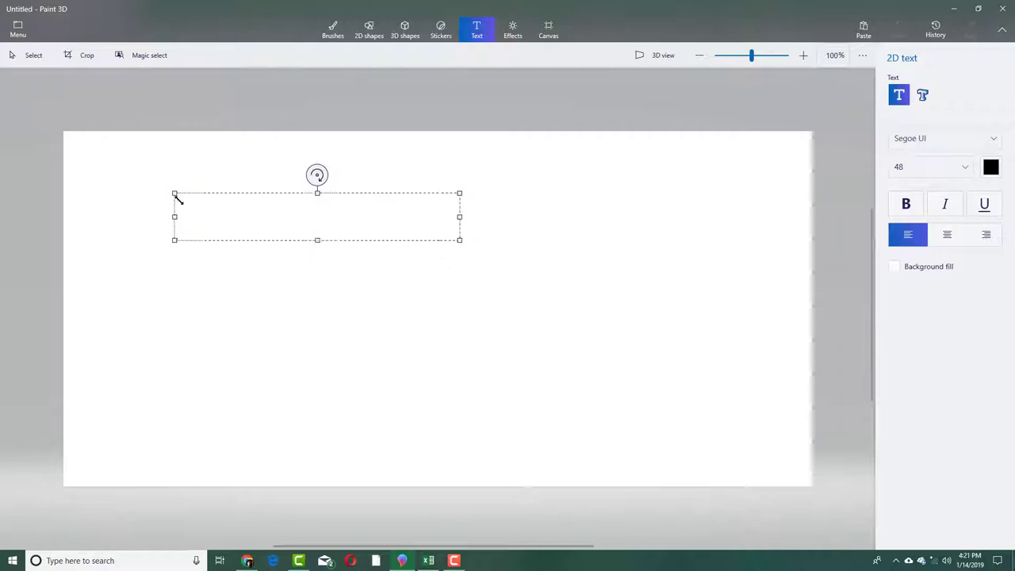
pyautogui.write('idofngdifngi')
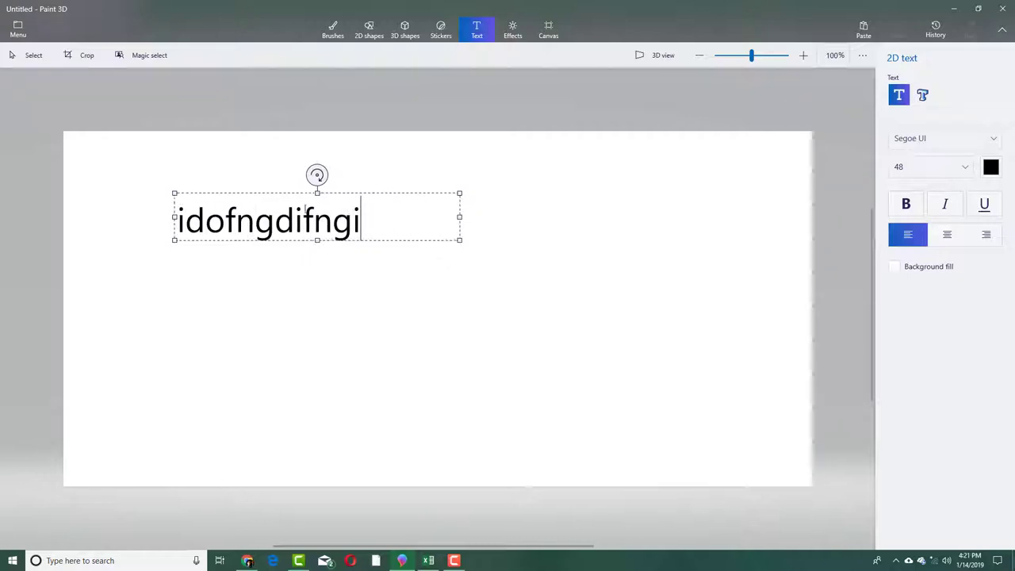
pyautogui.click(440, 290)
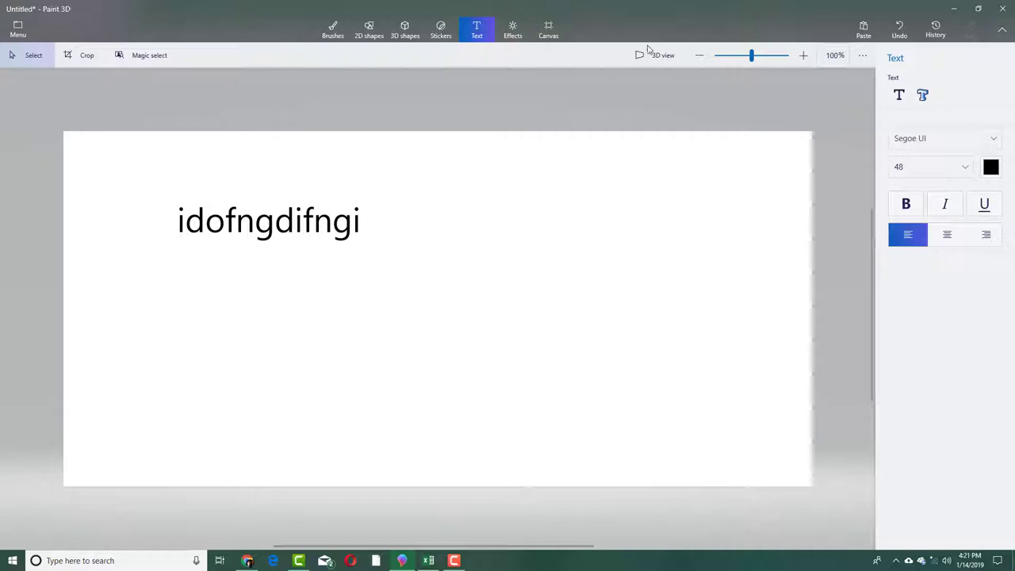
# - Add a narrowed, three-line block of sample 2D text at the upper right, rotated about 27° clockwise
pyautogui.click(898, 95)
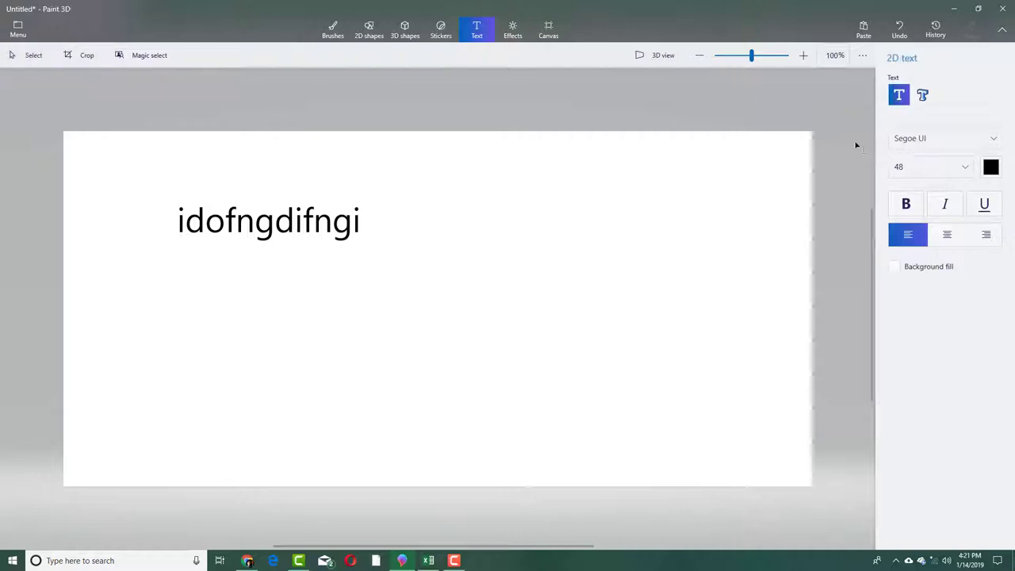
pyautogui.moveTo(738, 359); pyautogui.dragTo(742, 359)
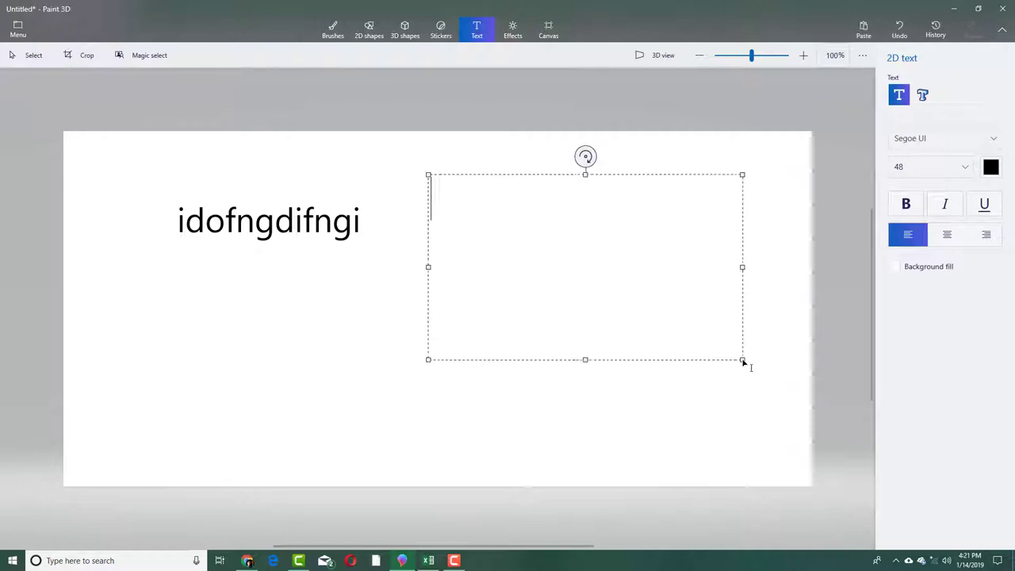
pyautogui.write('hjfgijhfgijhifgjhifgjhifjhifgjihfgihjfgijhfgijhigfjhifg')
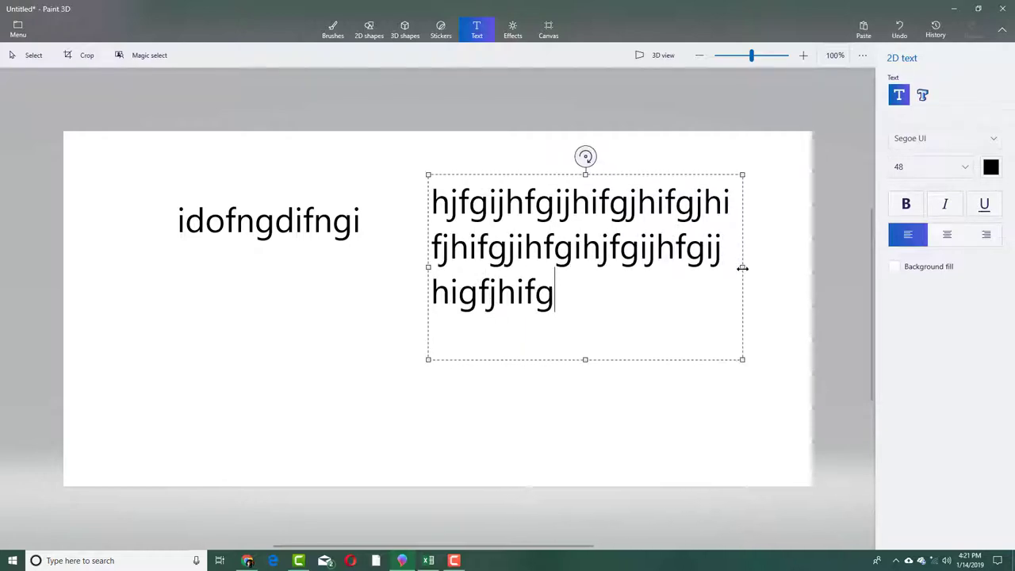
pyautogui.moveTo(742, 268); pyautogui.dragTo(683, 275)
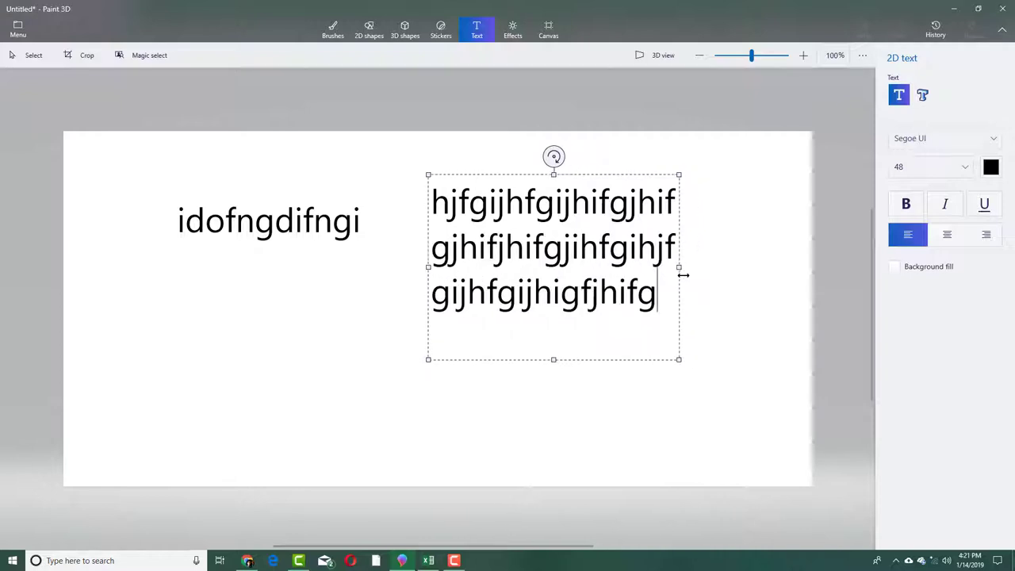
pyautogui.moveTo(554, 157); pyautogui.dragTo(605, 182)
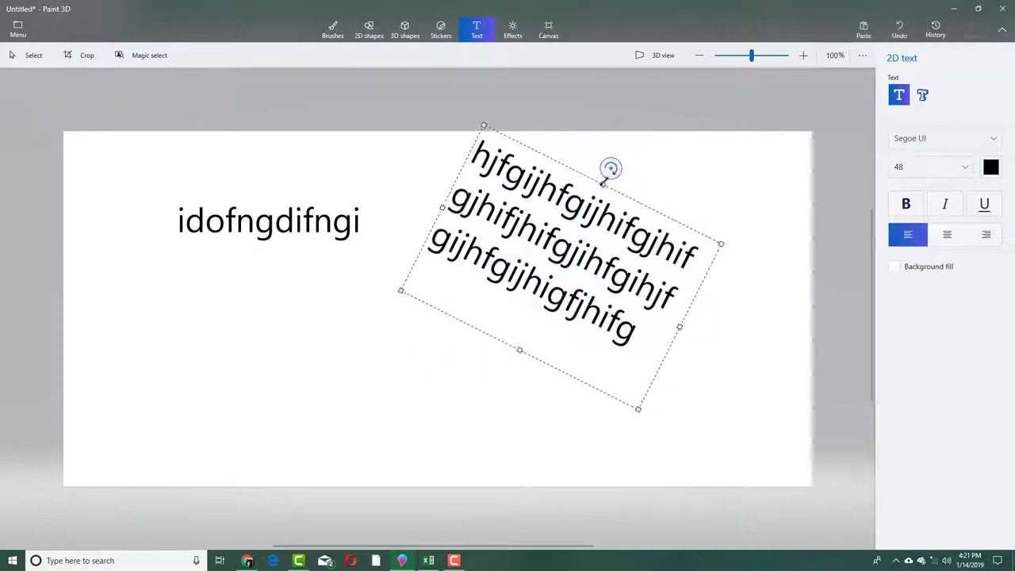
pyautogui.click(707, 190)
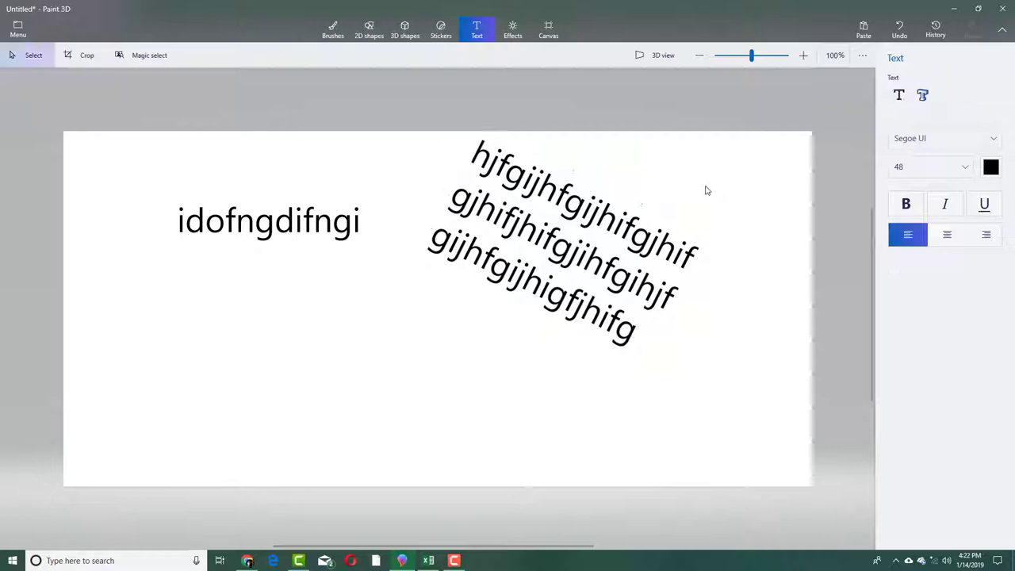
# - Preview the canvas in 3D perspective, then return it to the flat 2D view
pyautogui.click(663, 55)
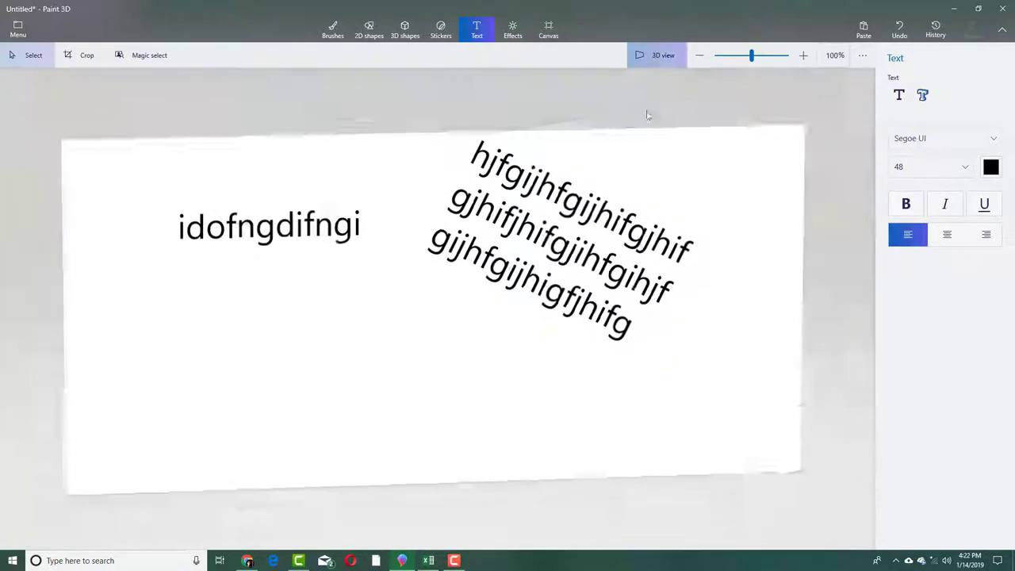
pyautogui.moveTo(658, 159); pyautogui.dragTo(525, 204)
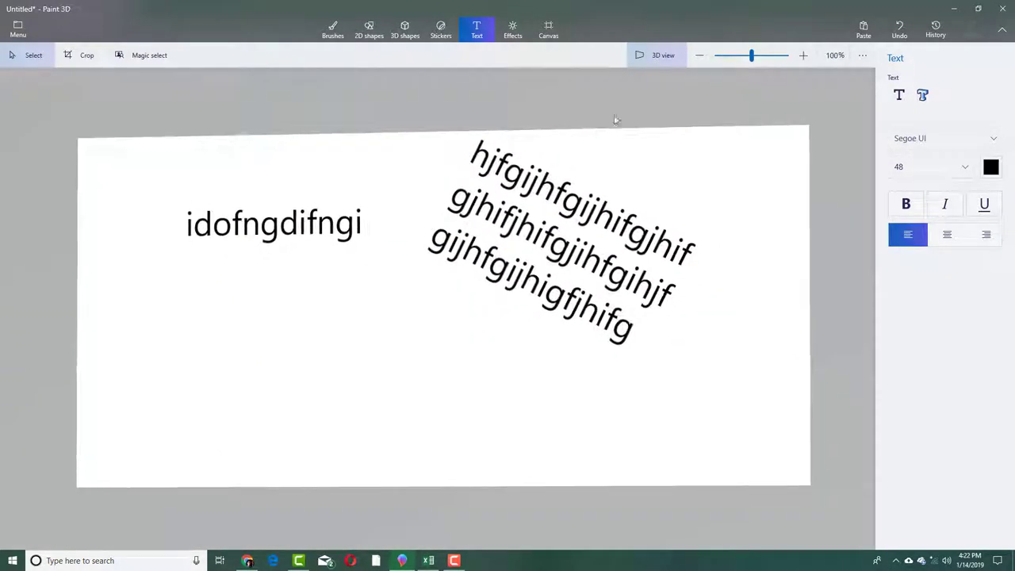
pyautogui.click(660, 61)
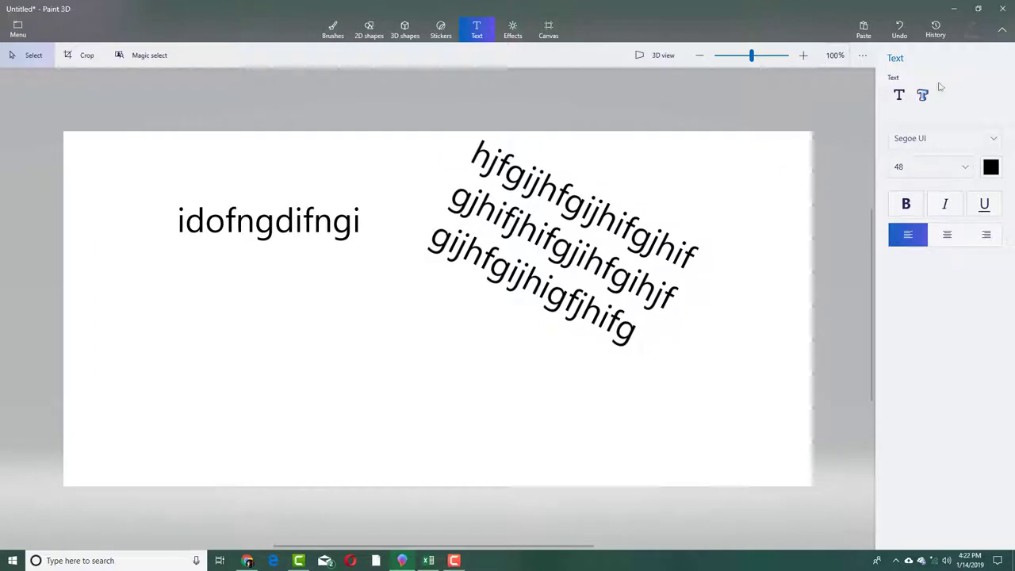
pyautogui.click(898, 95)
# - Add a text box reading 'Option' below the first line in Showcard Gothic at size 72
pyautogui.moveTo(266, 292); pyautogui.dragTo(445, 403)
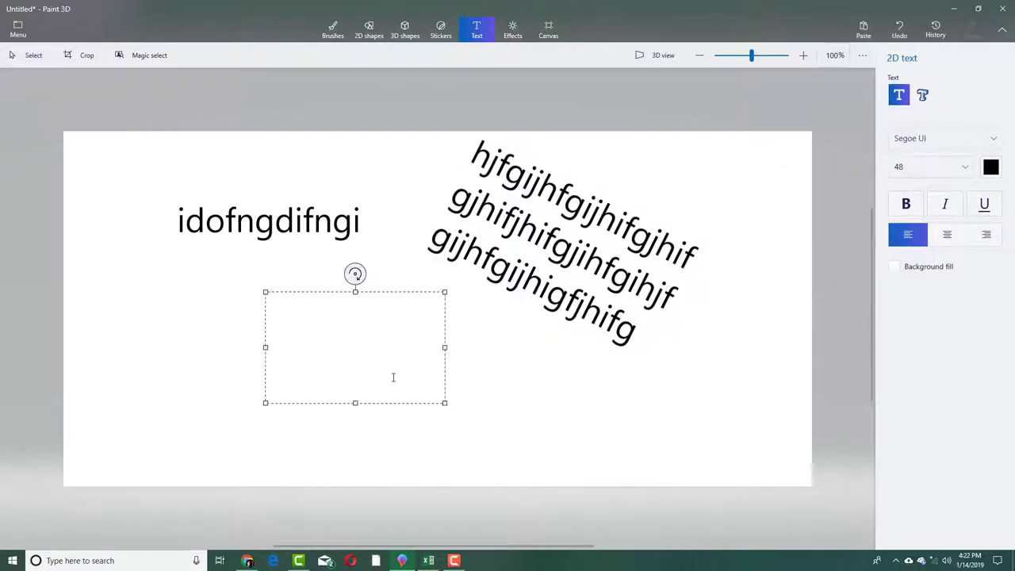
pyautogui.write('Option')
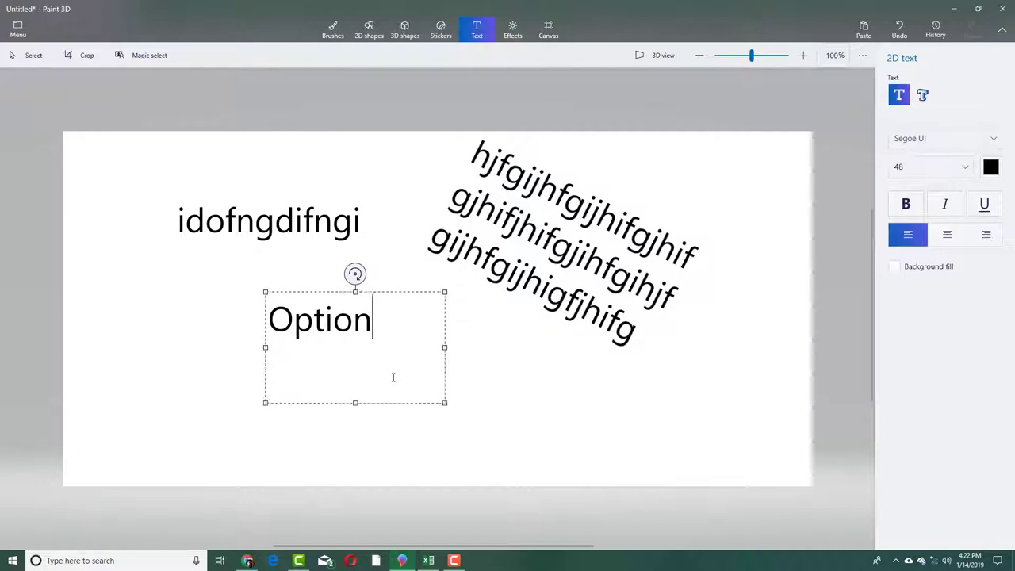
pyautogui.hotkey('ctrl', 'a')
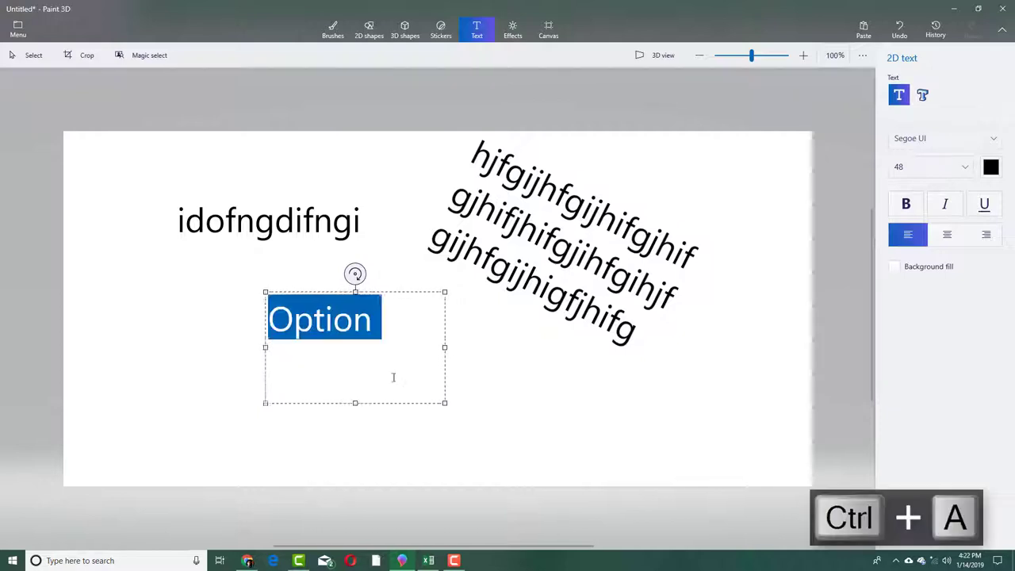
pyautogui.click(985, 145)
pyautogui.click(941, 218)
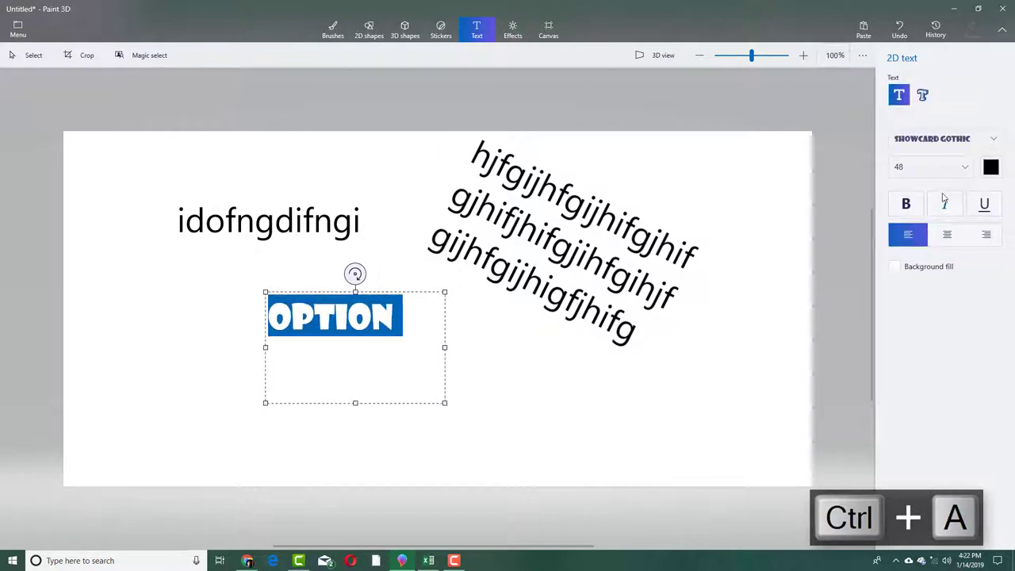
pyautogui.click(965, 172)
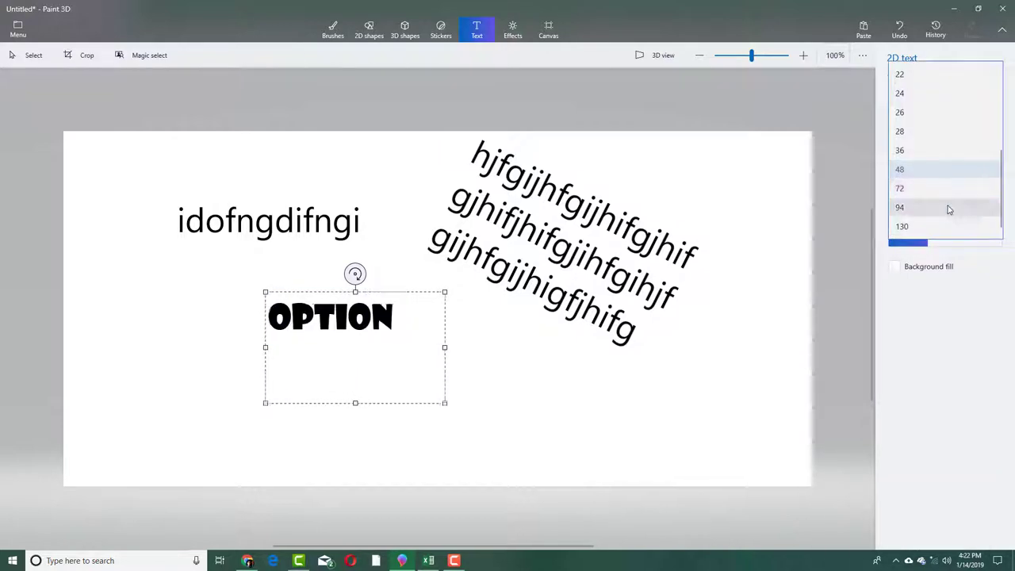
pyautogui.click(947, 206)
pyautogui.click(957, 173)
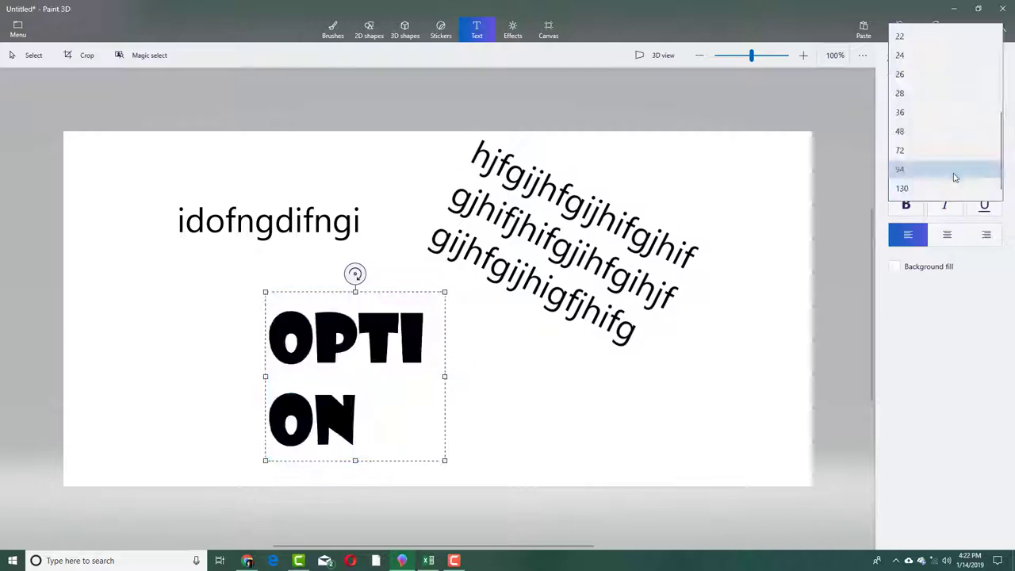
pyautogui.click(954, 141)
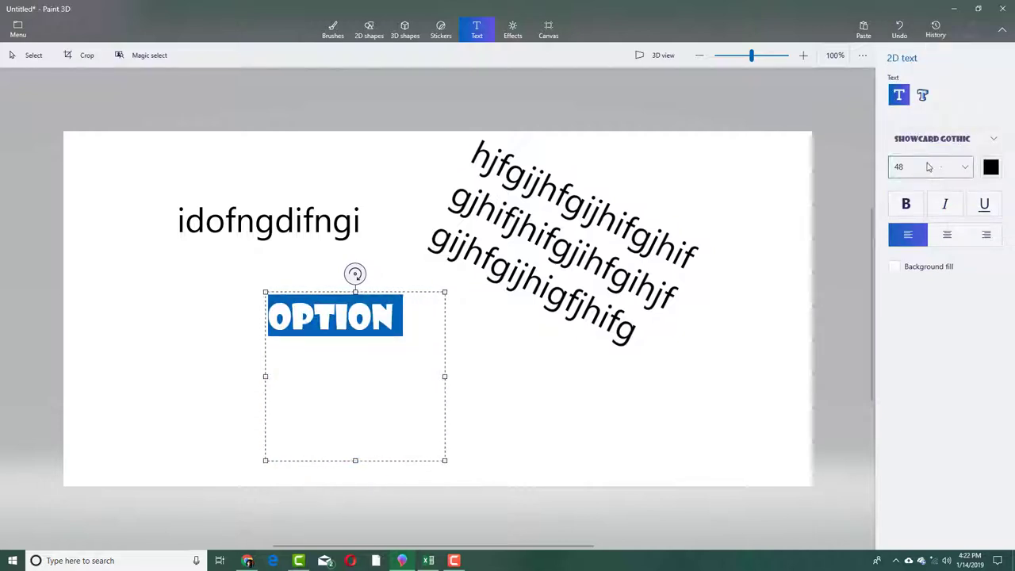
pyautogui.click(936, 169)
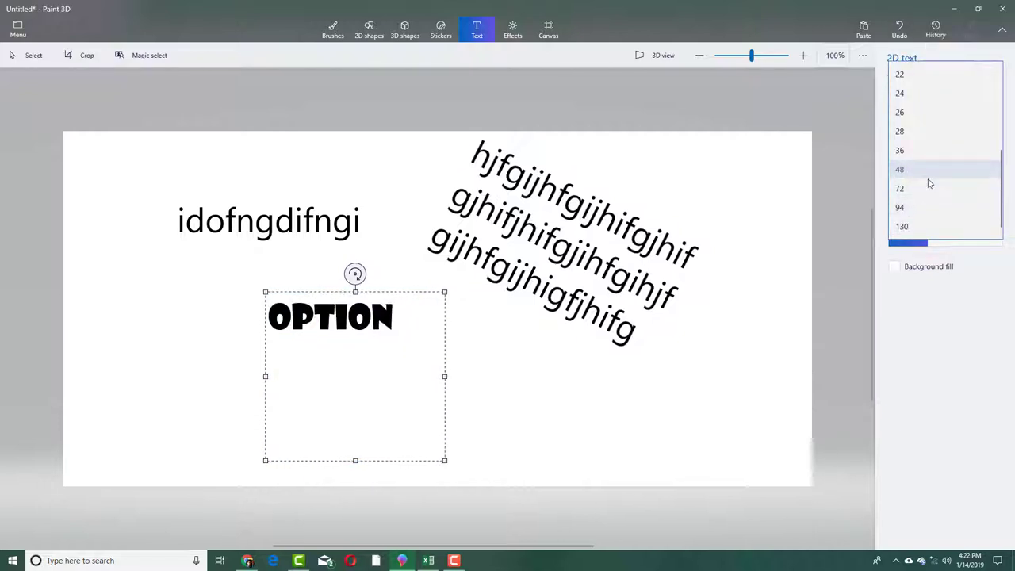
pyautogui.click(929, 188)
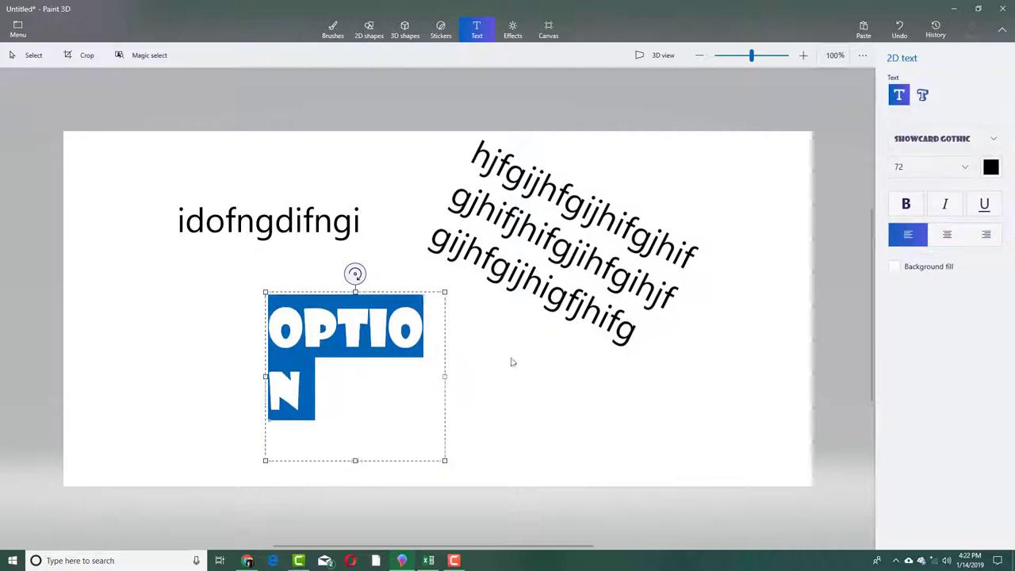
# - Make OPTION bold, italic and underlined, widen its box, and try the alignment buttons
pyautogui.click(907, 204)
pyautogui.click(944, 205)
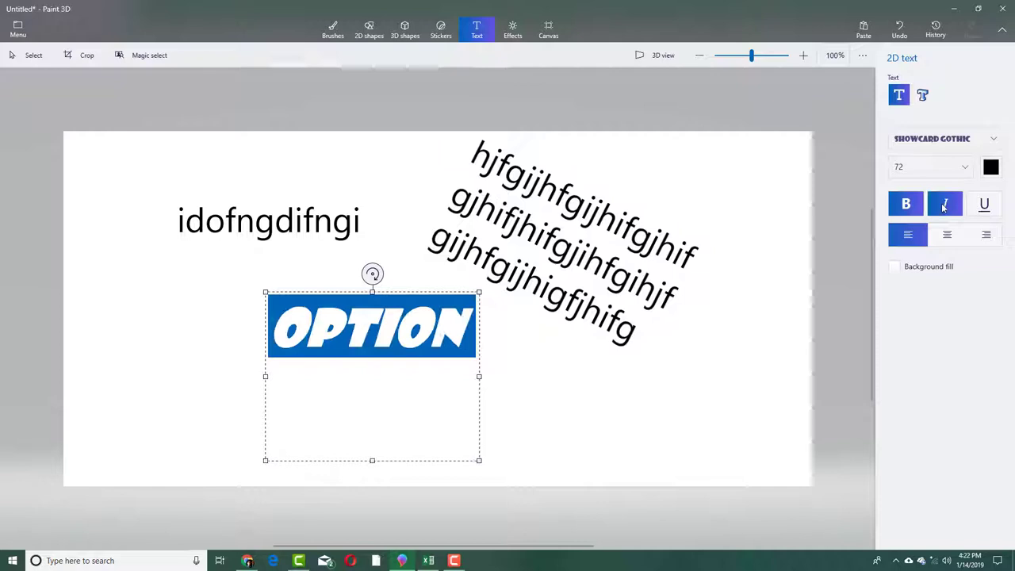
pyautogui.click(985, 207)
pyautogui.click(948, 237)
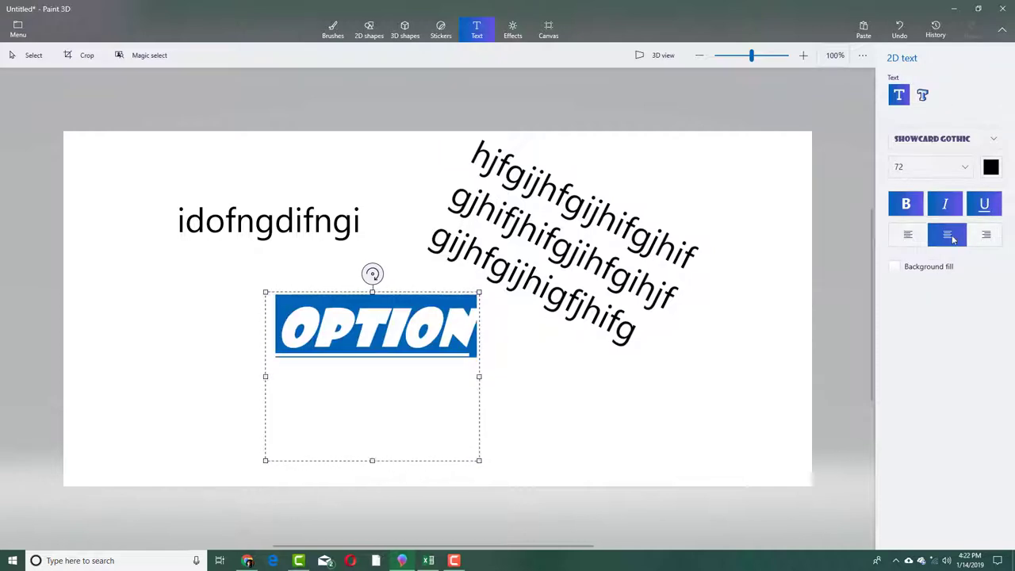
pyautogui.moveTo(479, 378); pyautogui.dragTo(550, 386)
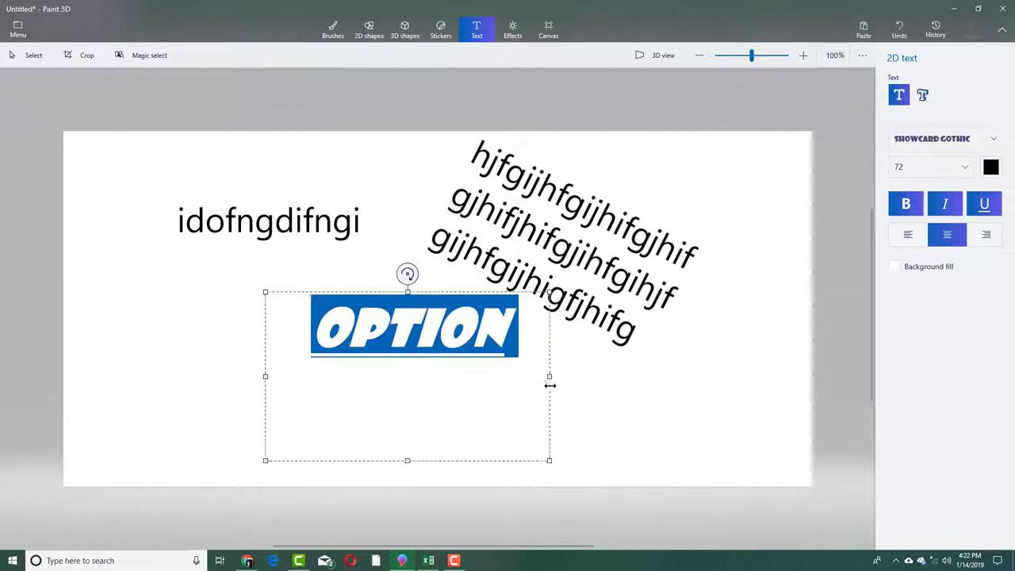
pyautogui.click(987, 236)
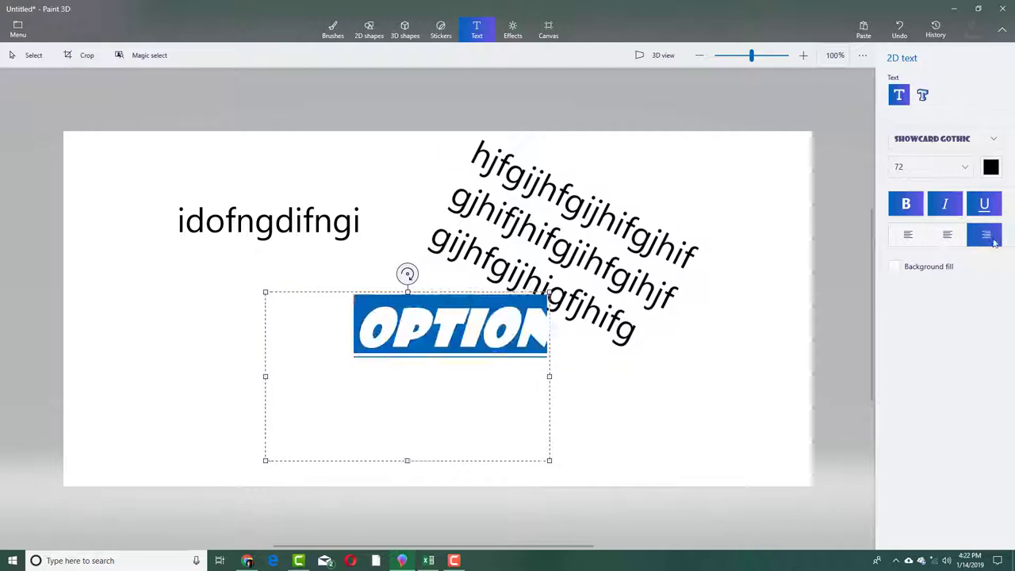
pyautogui.click(908, 236)
# - Centre OPTION, add a yellow background fitted to the word, move it lower-left, commit, and preview in 3D
pyautogui.click(948, 235)
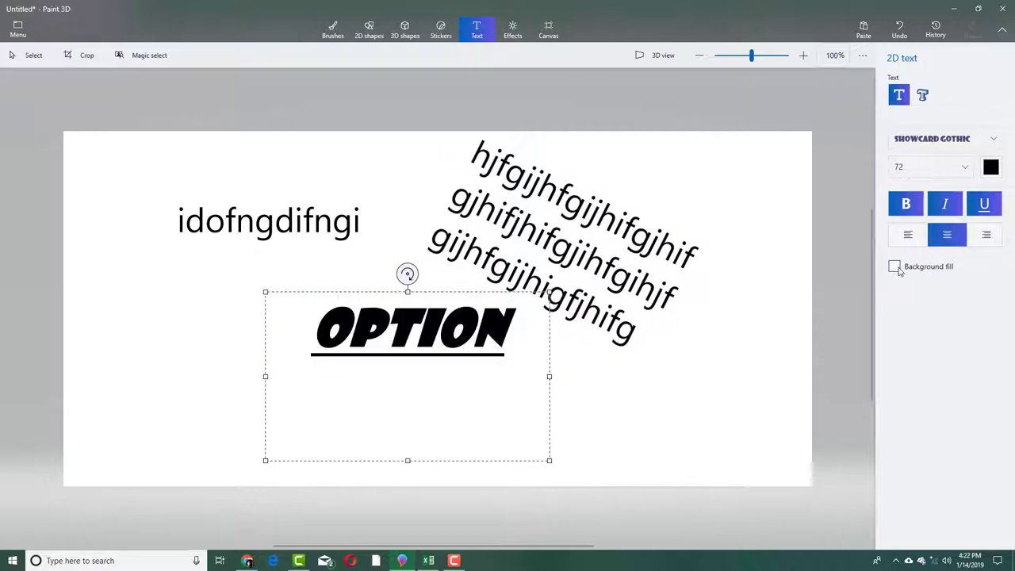
pyautogui.click(895, 267)
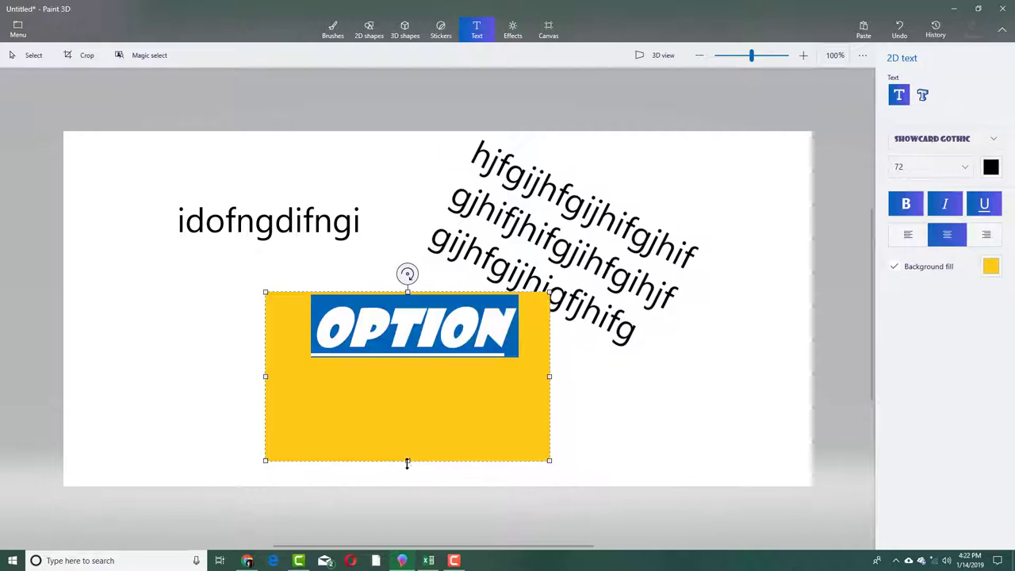
pyautogui.moveTo(407, 462); pyautogui.dragTo(421, 373)
pyautogui.click(549, 313)
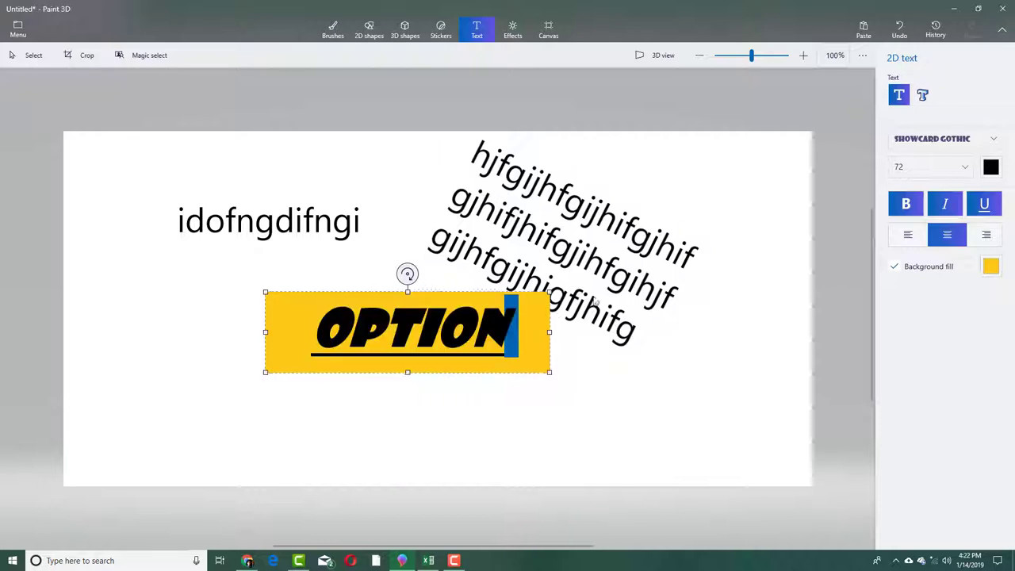
pyautogui.moveTo(452, 292); pyautogui.dragTo(400, 327)
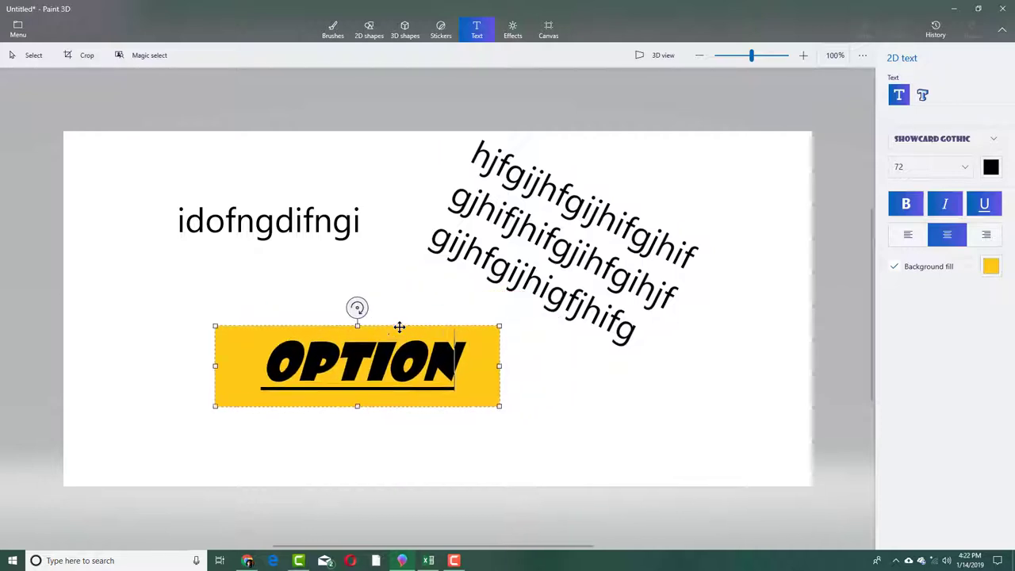
pyautogui.click(632, 439)
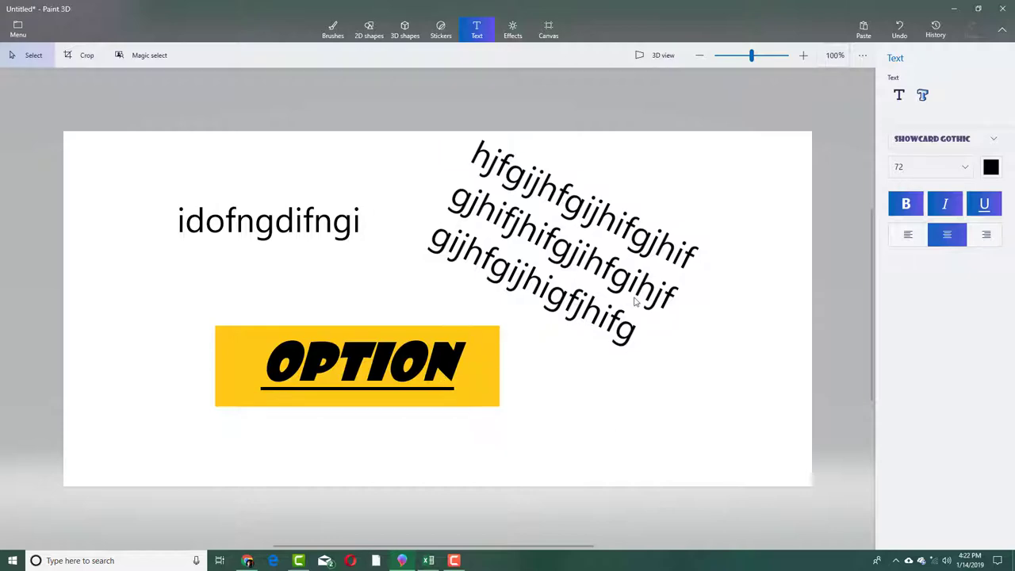
pyautogui.click(659, 54)
pyautogui.moveTo(622, 285); pyautogui.dragTo(646, 281)
# - Return to the flat view and rewind the history to a blank canvas
pyautogui.click(647, 53)
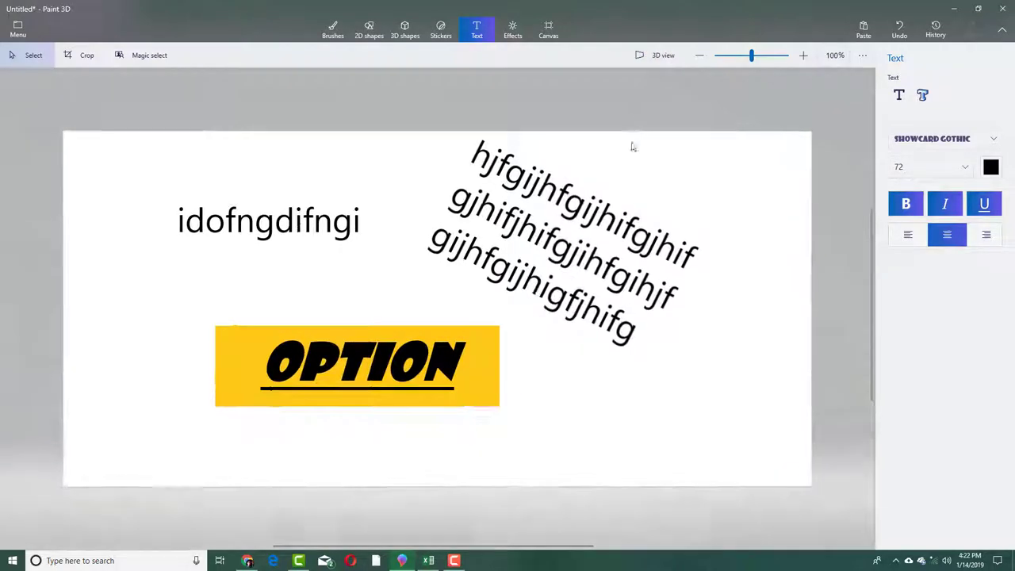
pyautogui.click(936, 29)
pyautogui.click(842, 79)
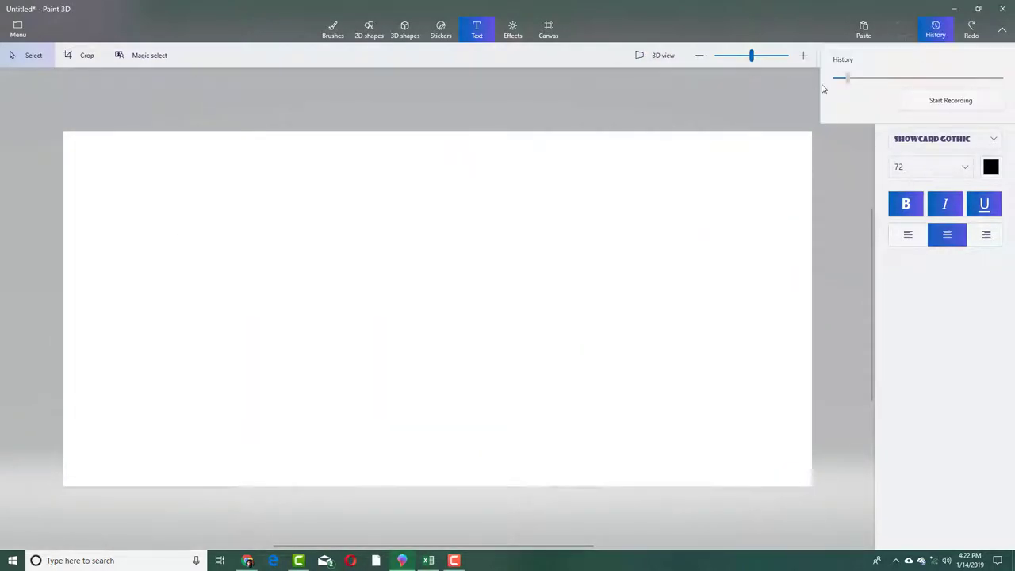
pyautogui.click(742, 162)
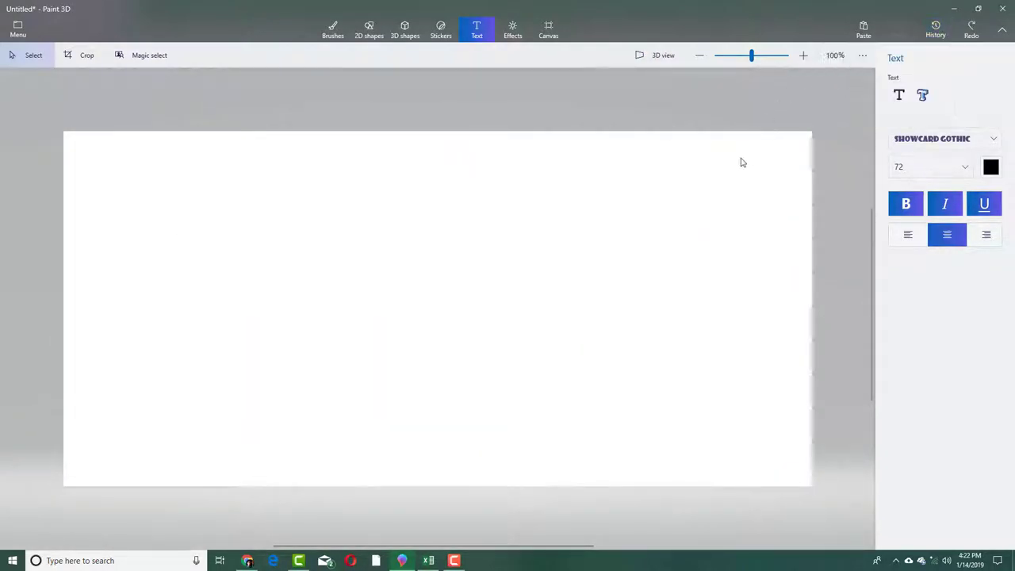
# - Draw a 3D text box across the upper canvas and type '3D'
pyautogui.click(923, 95)
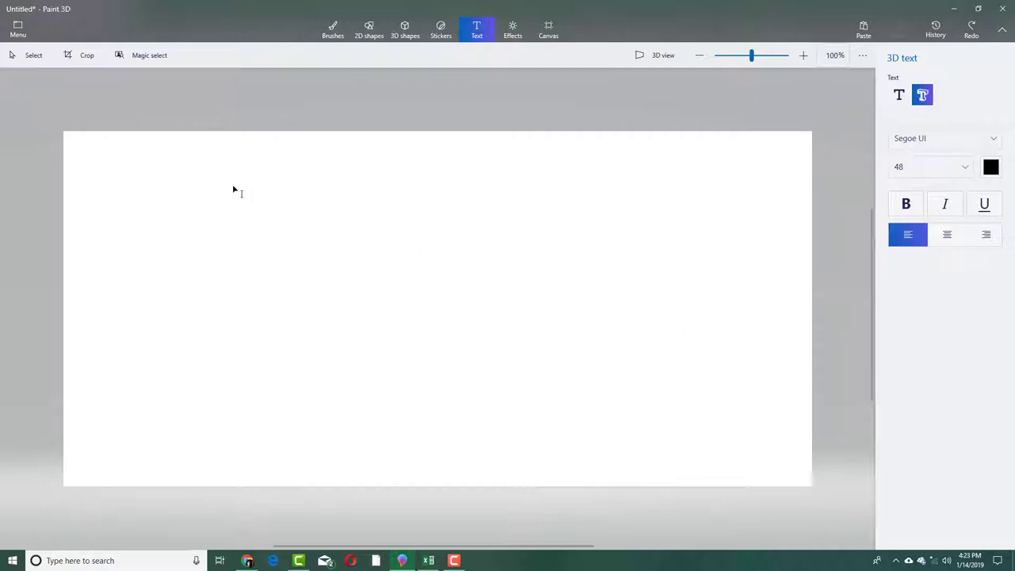
pyautogui.moveTo(219, 175); pyautogui.dragTo(639, 356)
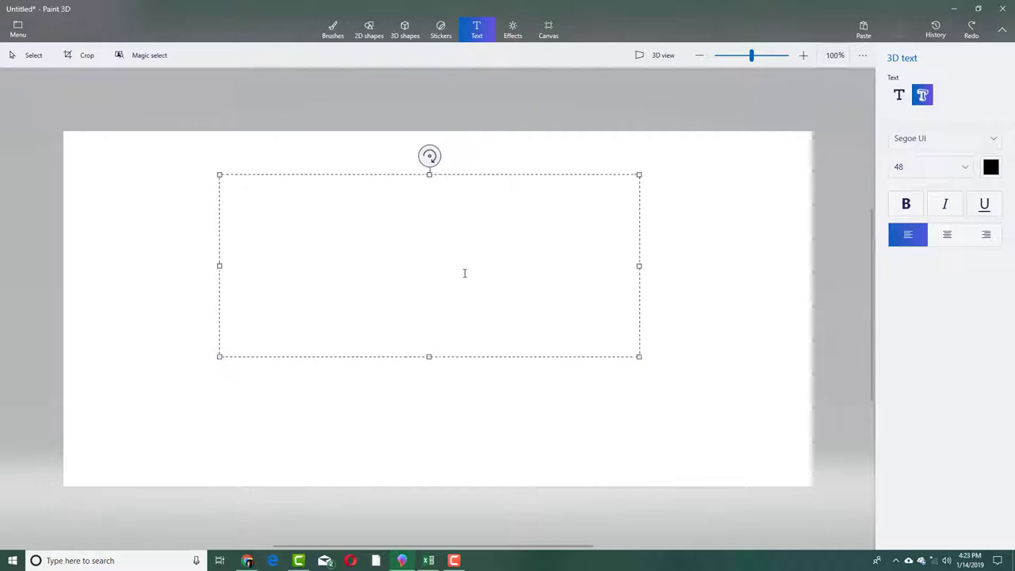
pyautogui.write('#')
pyautogui.press('BackSpace')
pyautogui.write('3d')
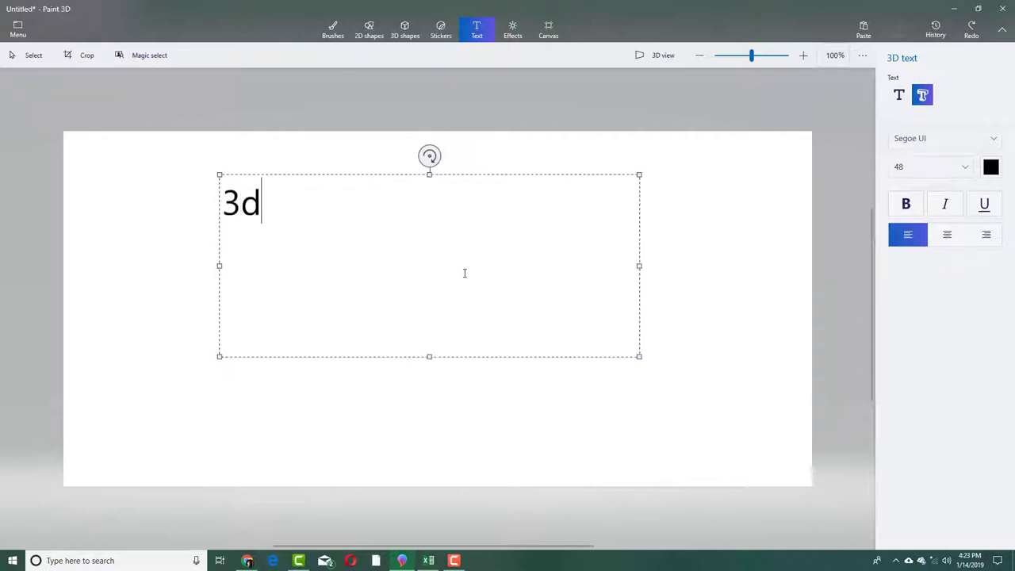
pyautogui.press('BackSpace')
# - Complete the text as '3D Text' at size 130 and shrink the box to fit
pyautogui.write('D Text')
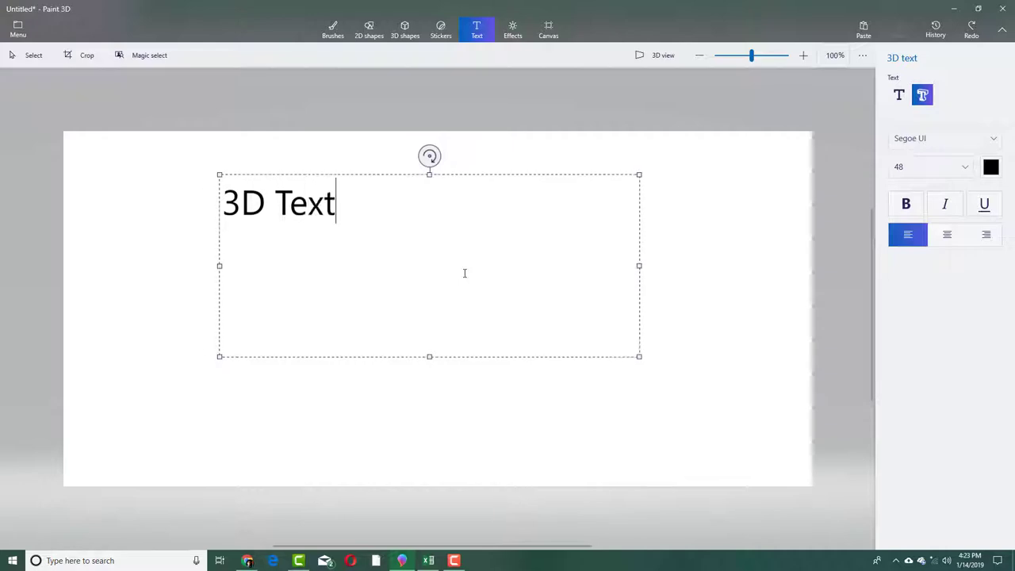
pyautogui.hotkey('ctrl', 'a')
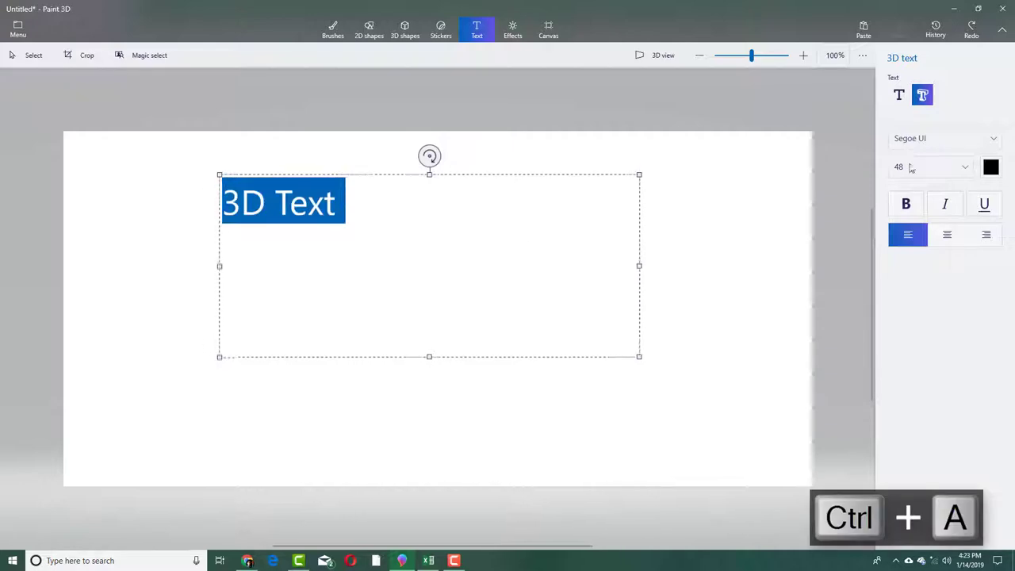
pyautogui.click(967, 178)
pyautogui.click(936, 224)
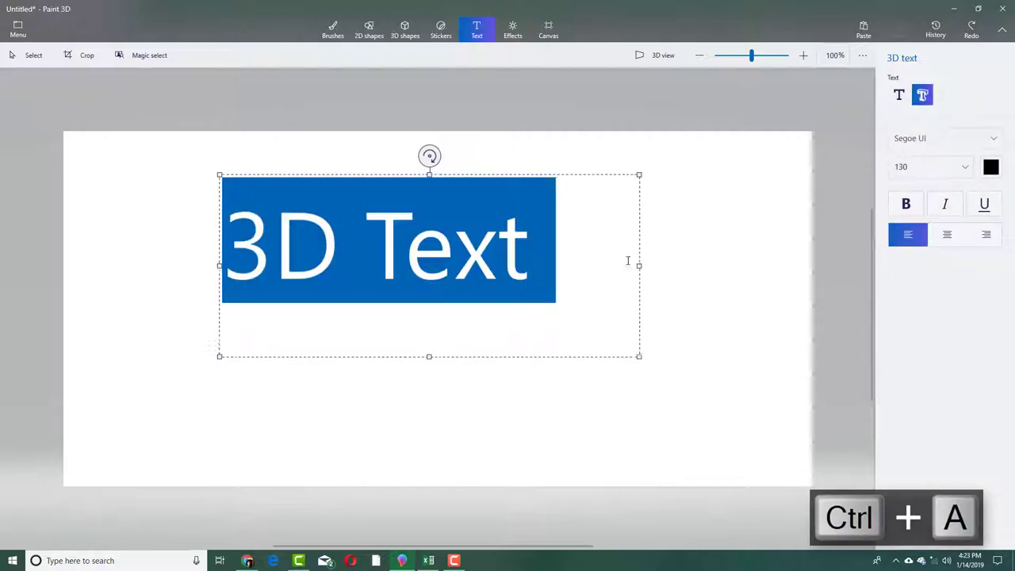
pyautogui.click(566, 247)
pyautogui.moveTo(634, 351); pyautogui.dragTo(550, 314)
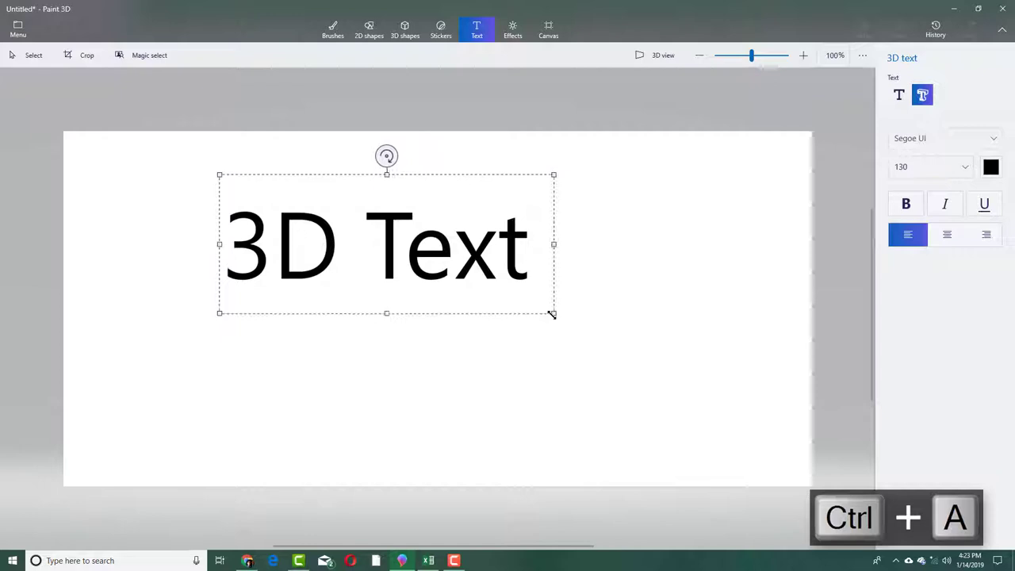
# - Try Showcard Gothic as the font for the 3D text
pyautogui.click(992, 141)
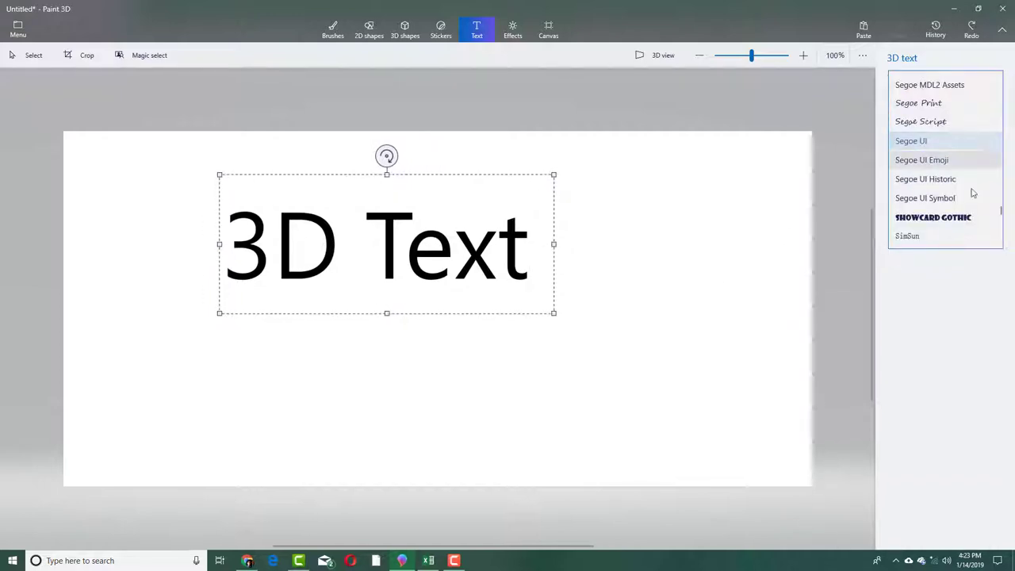
pyautogui.click(954, 217)
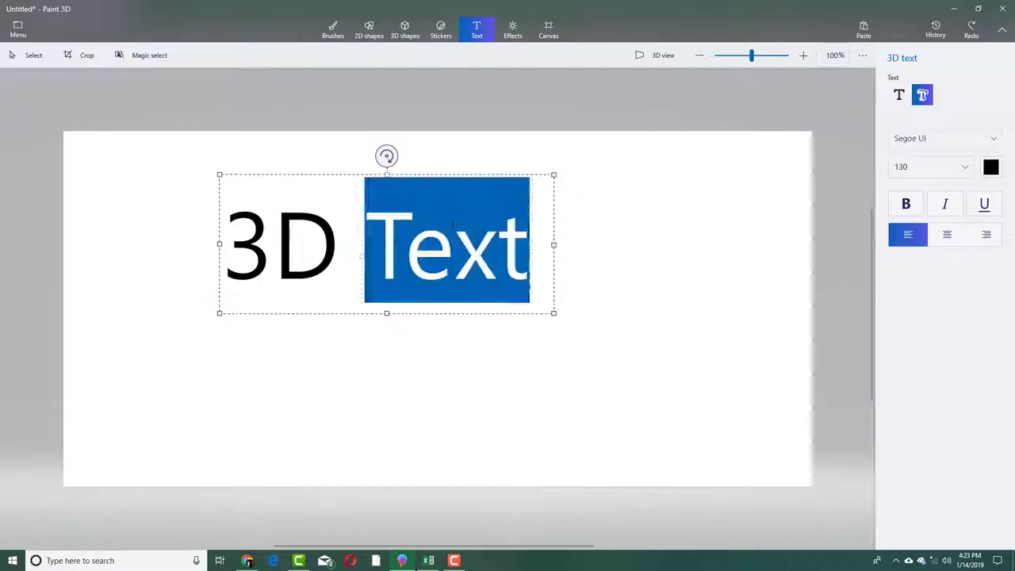
pyautogui.click(982, 139)
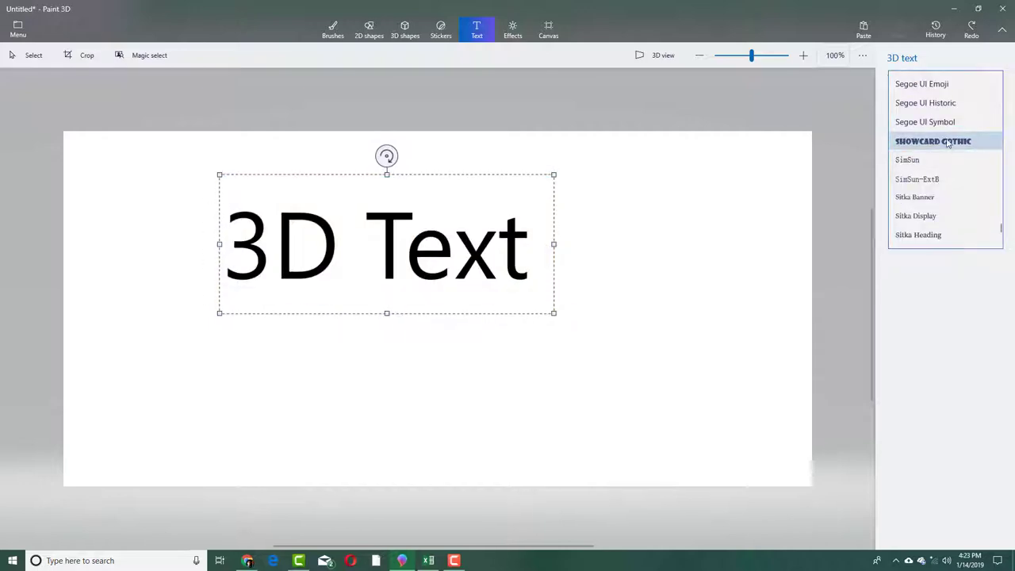
pyautogui.click(497, 238)
pyautogui.doubleClick(476, 242)
pyautogui.click(499, 256)
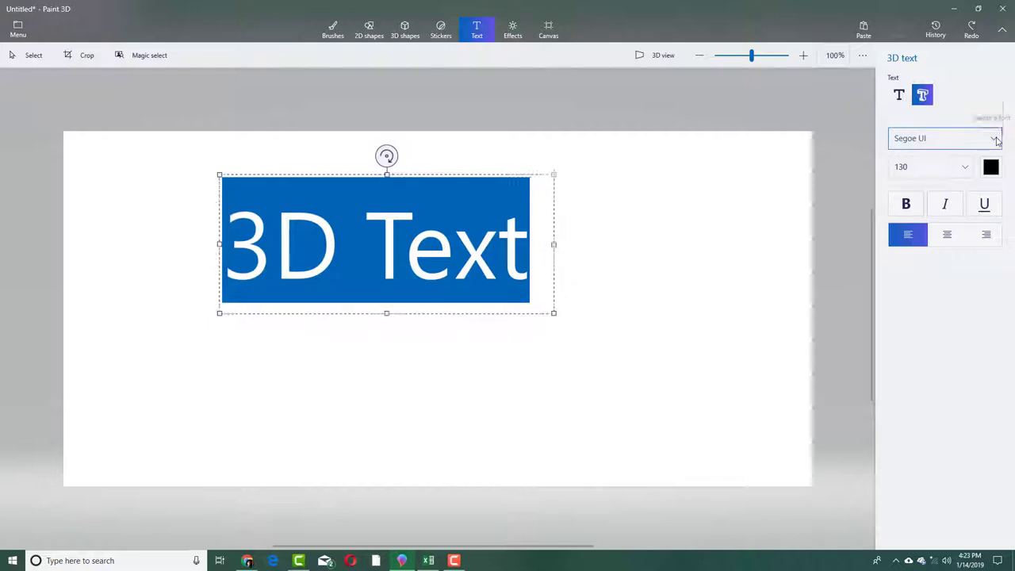
# - Set the 3D text font to Stencil Std, after briefly trying Source Sans Pro
pyautogui.click(983, 138)
pyautogui.scroll(-3, 959, 198)
pyautogui.scroll(-2, 959, 198)
pyautogui.click(952, 172)
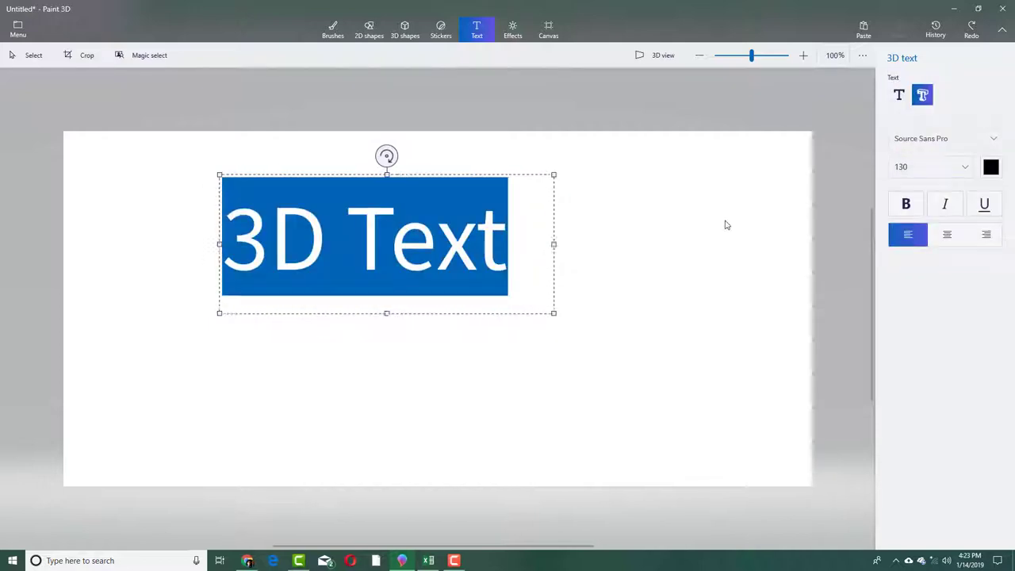
pyautogui.click(993, 141)
pyautogui.scroll(-2, 947, 135)
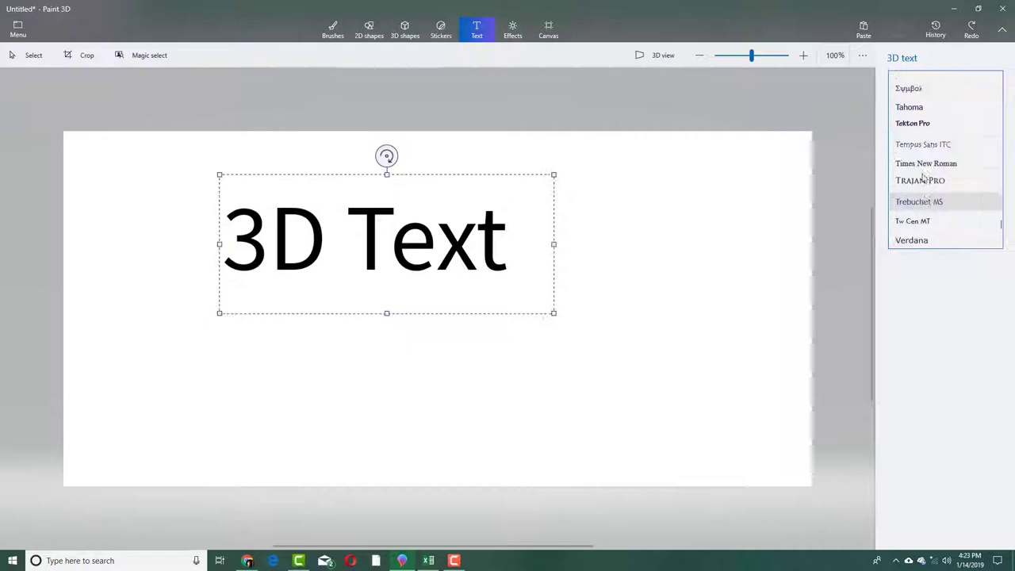
pyautogui.scroll(2, 946, 140)
pyautogui.click(951, 126)
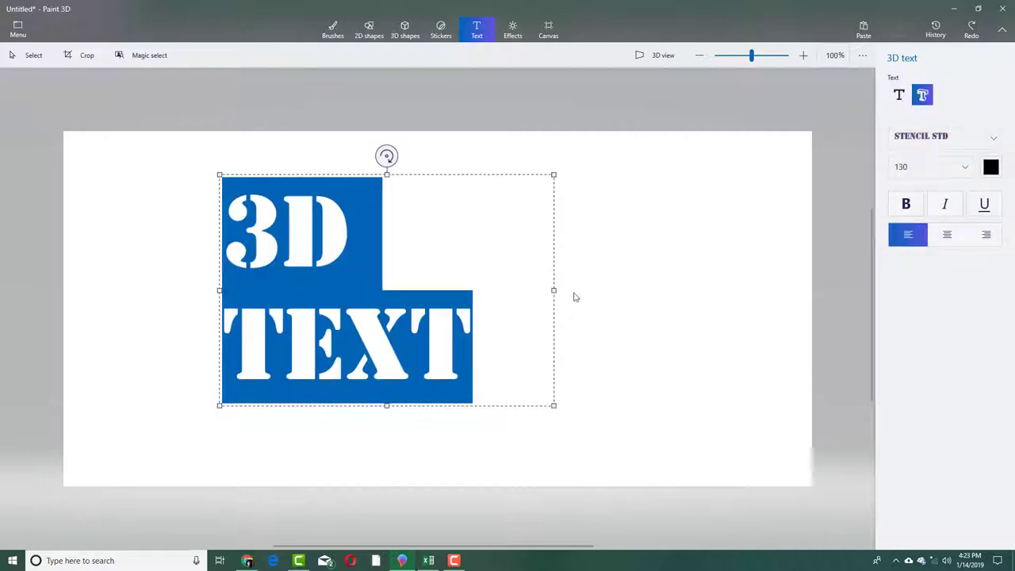
# - Widen the box so 3D TEXT fits on one line, toggle bold, and underline it
pyautogui.moveTo(630, 290); pyautogui.dragTo(690, 291)
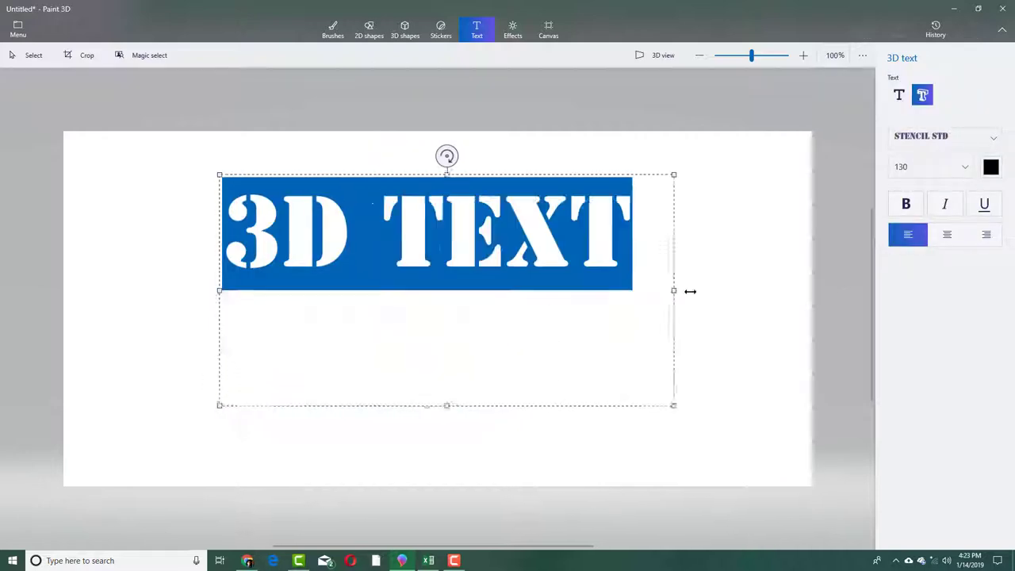
pyautogui.click(906, 205)
pyautogui.click(946, 204)
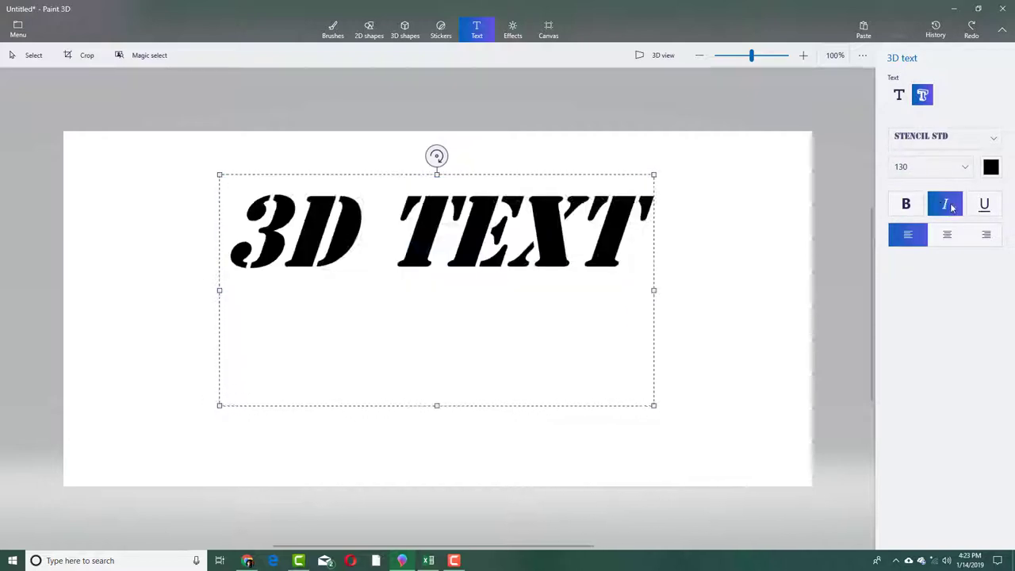
pyautogui.click(946, 204)
pyautogui.click(984, 205)
pyautogui.click(993, 206)
pyautogui.click(992, 206)
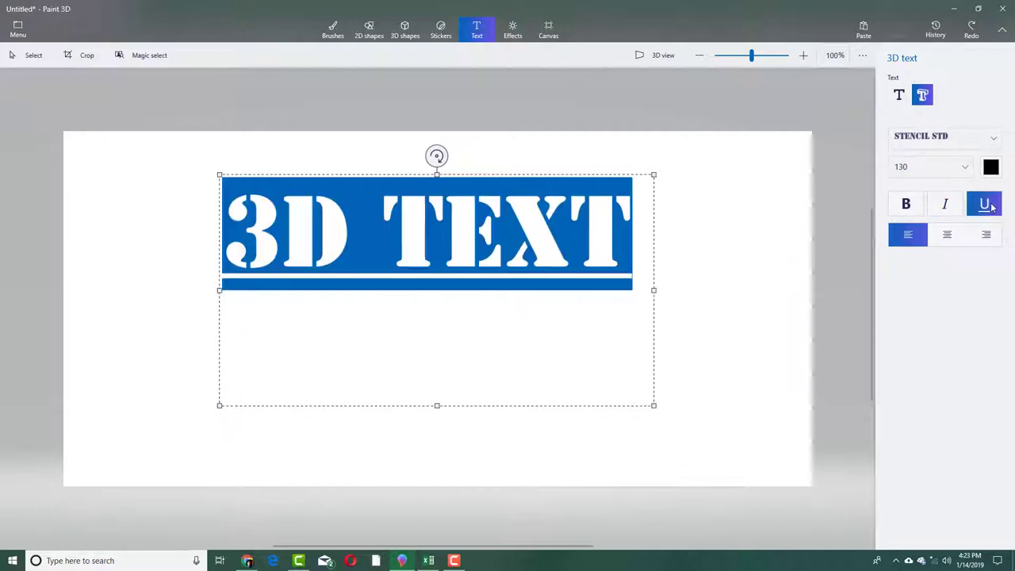
# - Widen the box further and try each alignment, ending left-aligned
pyautogui.click(951, 241)
pyautogui.moveTo(664, 290); pyautogui.dragTo(698, 290)
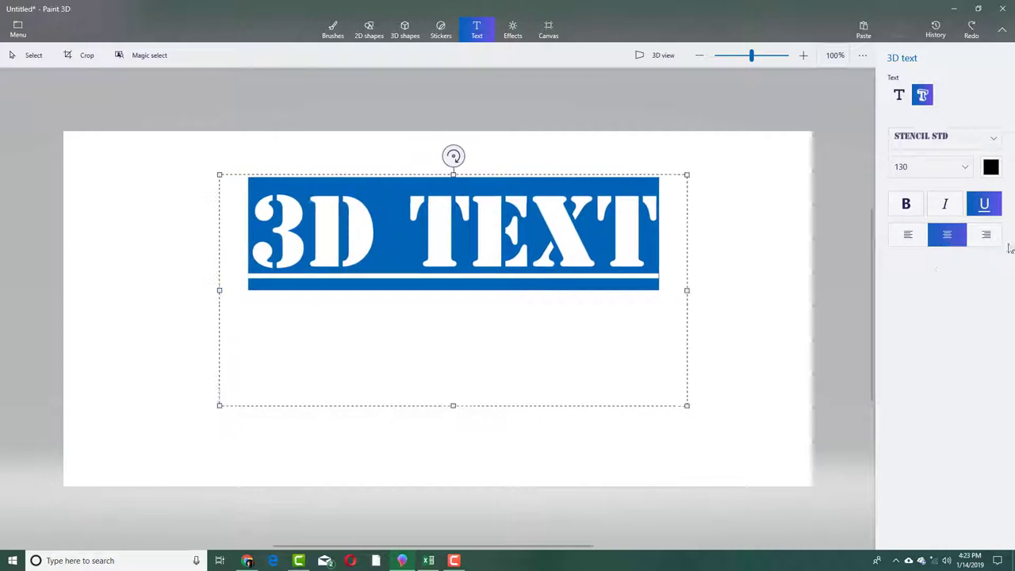
pyautogui.click(908, 234)
pyautogui.click(947, 235)
pyautogui.click(986, 235)
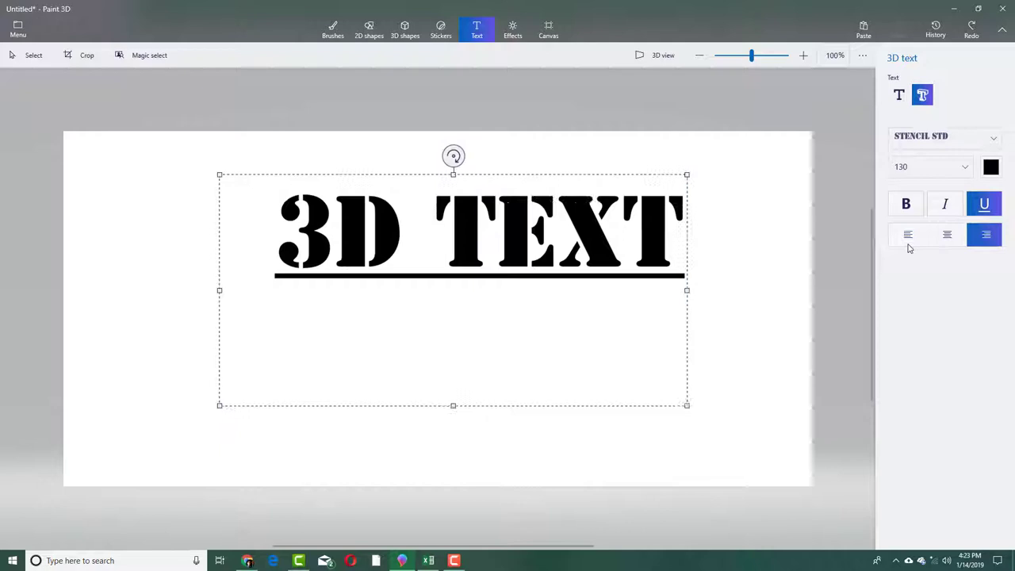
pyautogui.click(908, 235)
pyautogui.click(1001, 165)
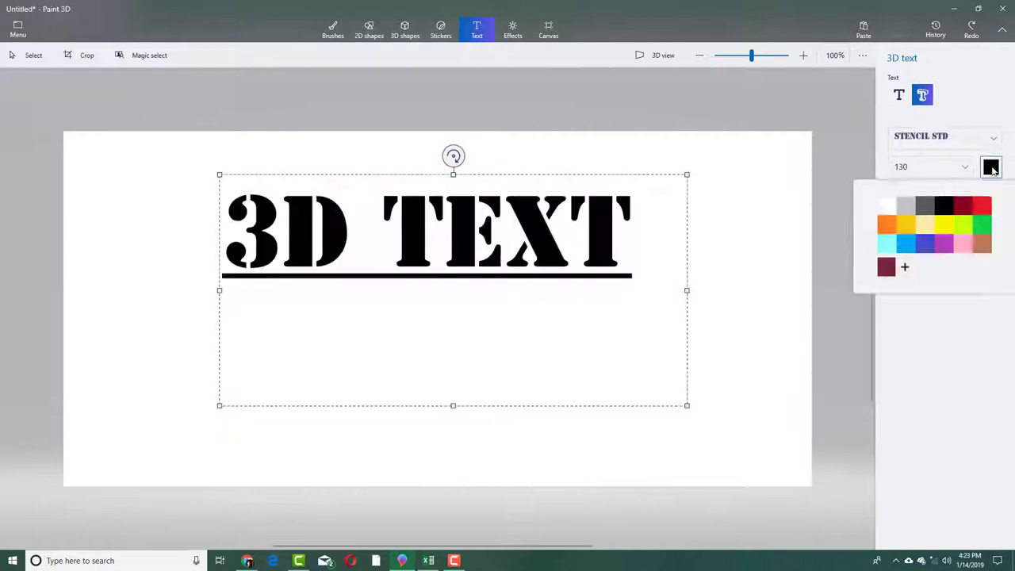
# - Colour all of the 3D TEXT characters dark red
pyautogui.click(838, 258)
pyautogui.moveTo(659, 238); pyautogui.dragTo(224, 238)
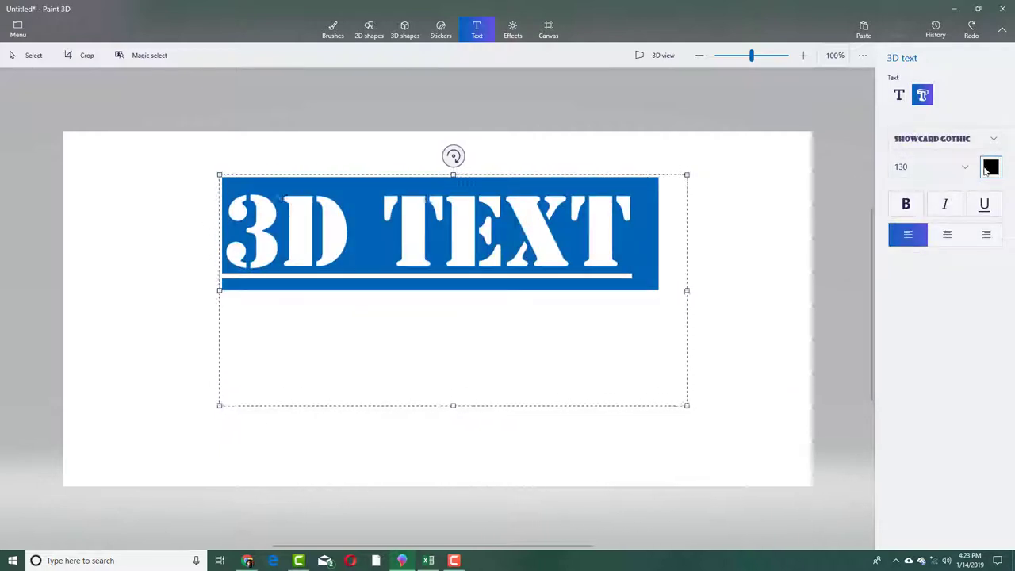
pyautogui.click(988, 169)
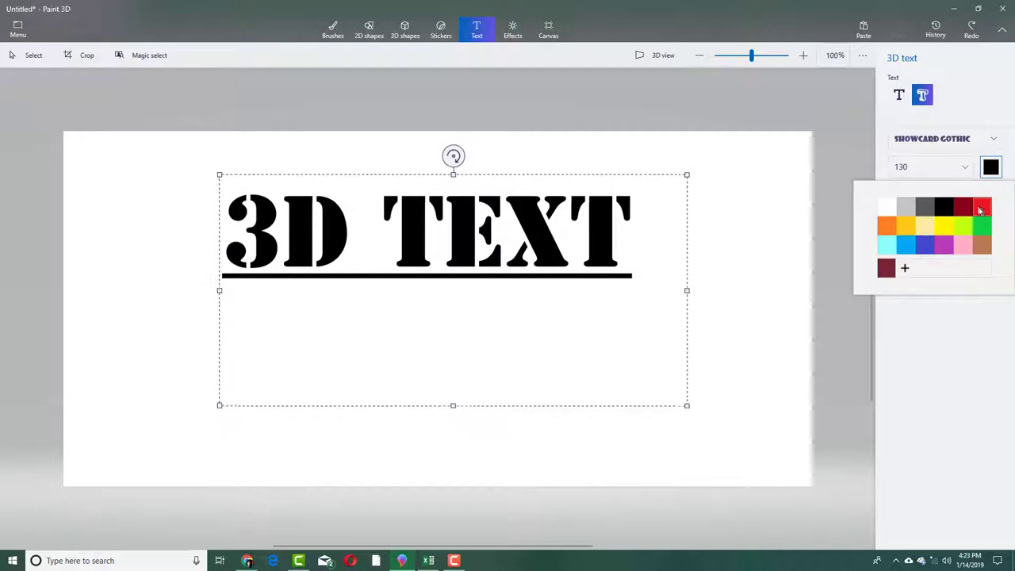
pyautogui.click(971, 208)
pyautogui.click(687, 254)
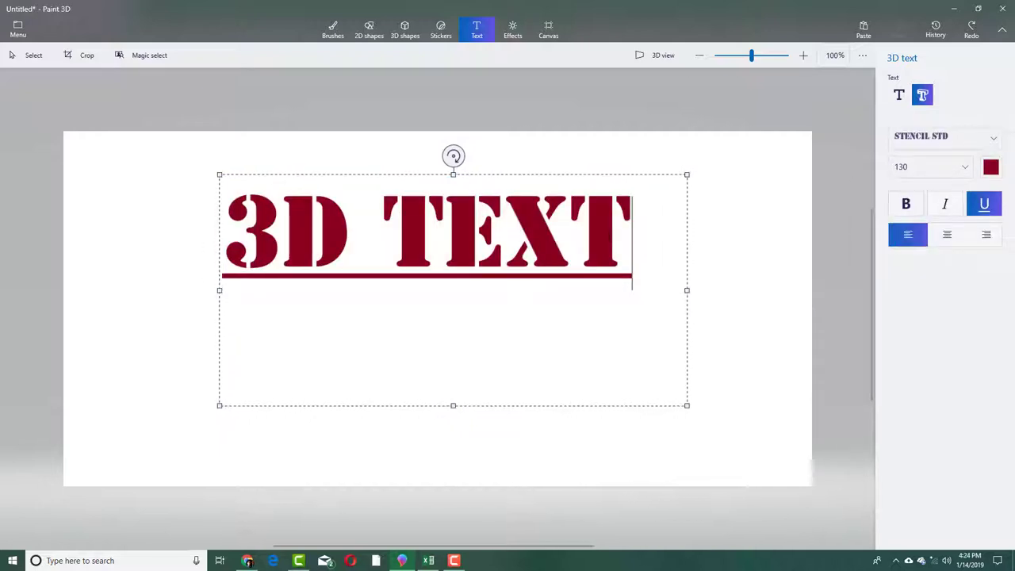
# - Commit 3D TEXT as a 3D object, move it lower, and view the canvas in 3D perspective
pyautogui.click(762, 202)
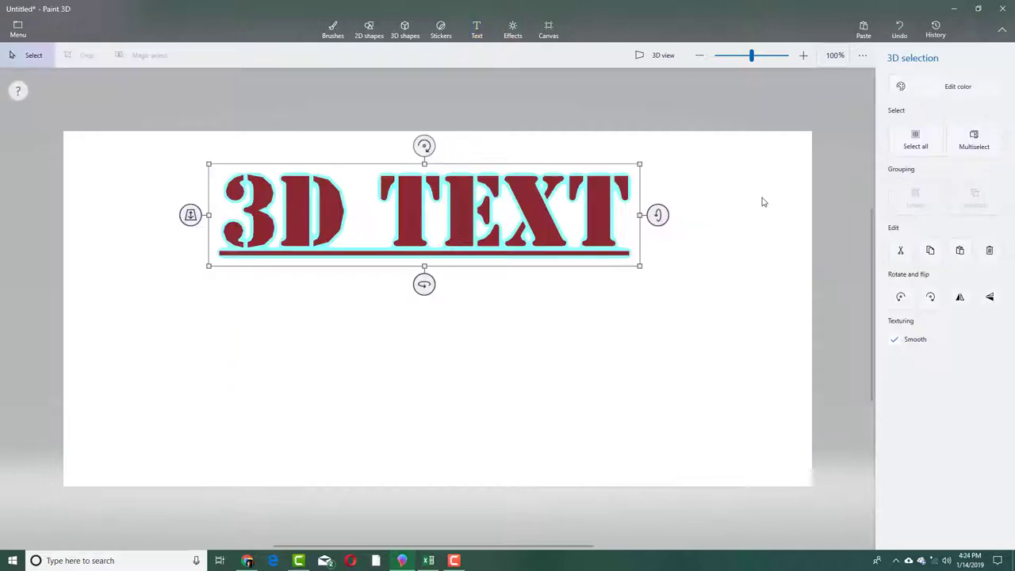
pyautogui.moveTo(549, 210); pyautogui.dragTo(552, 273)
pyautogui.click(724, 234)
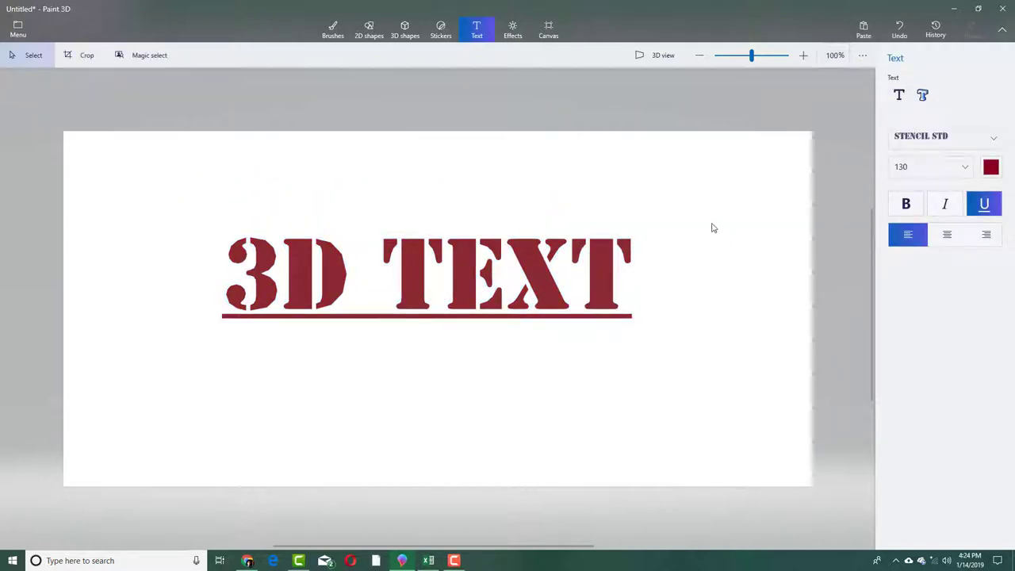
pyautogui.click(658, 56)
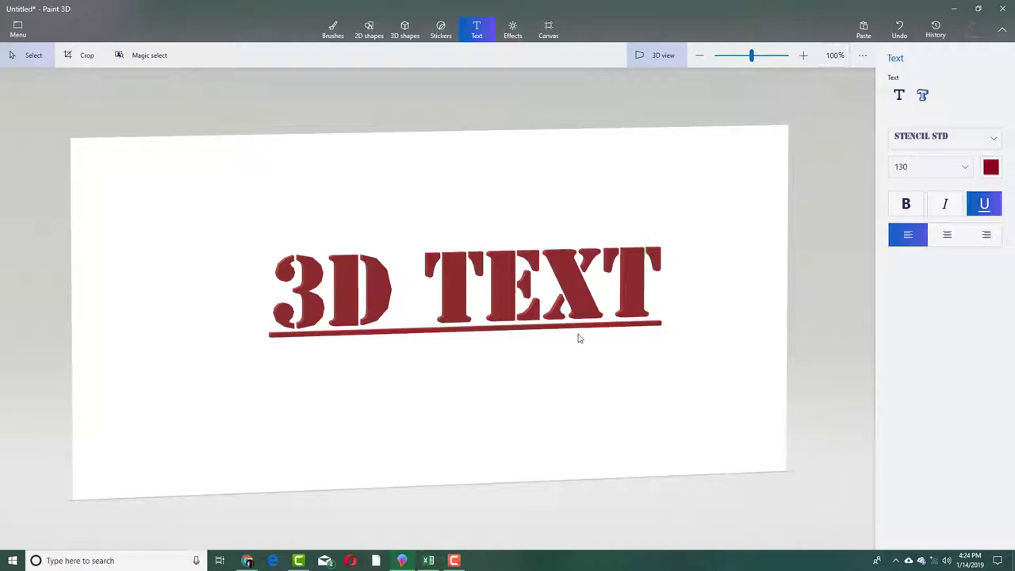
# - Select the dark red 3D TEXT and thicken it into a deep block
pyautogui.moveTo(516, 358); pyautogui.dragTo(561, 362)
pyautogui.click(576, 362)
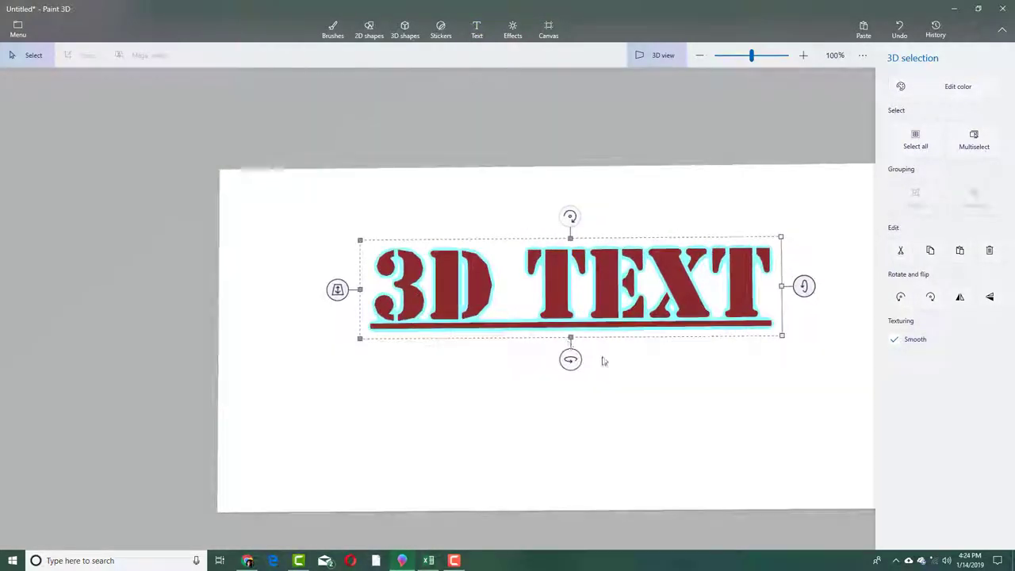
pyautogui.moveTo(601, 361); pyautogui.dragTo(678, 393)
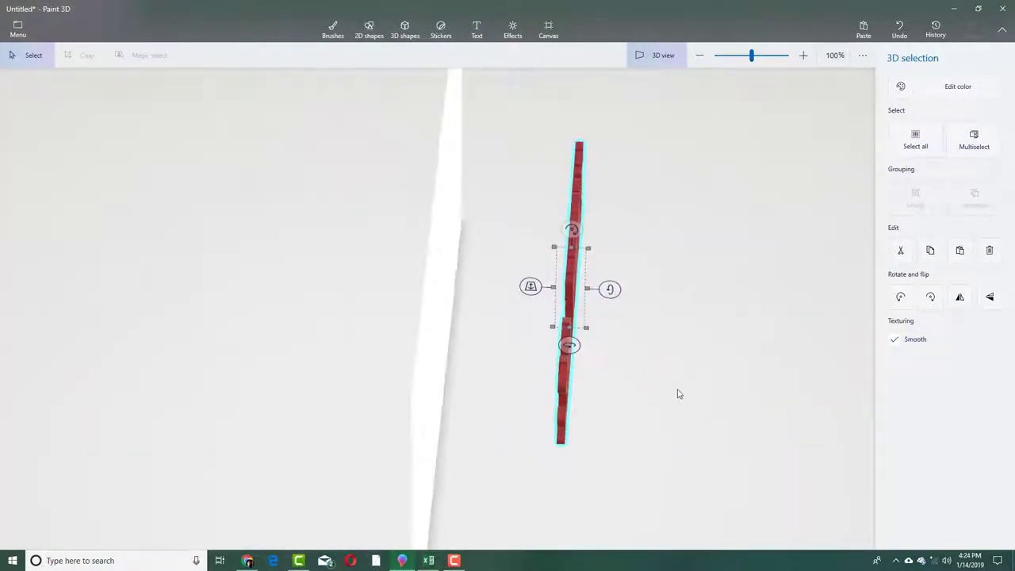
pyautogui.moveTo(531, 287)
pyautogui.mouseDown()
pyautogui.moveTo(494, 291)
pyautogui.moveTo(460, 317)
pyautogui.moveTo(544, 303)
pyautogui.mouseUp()
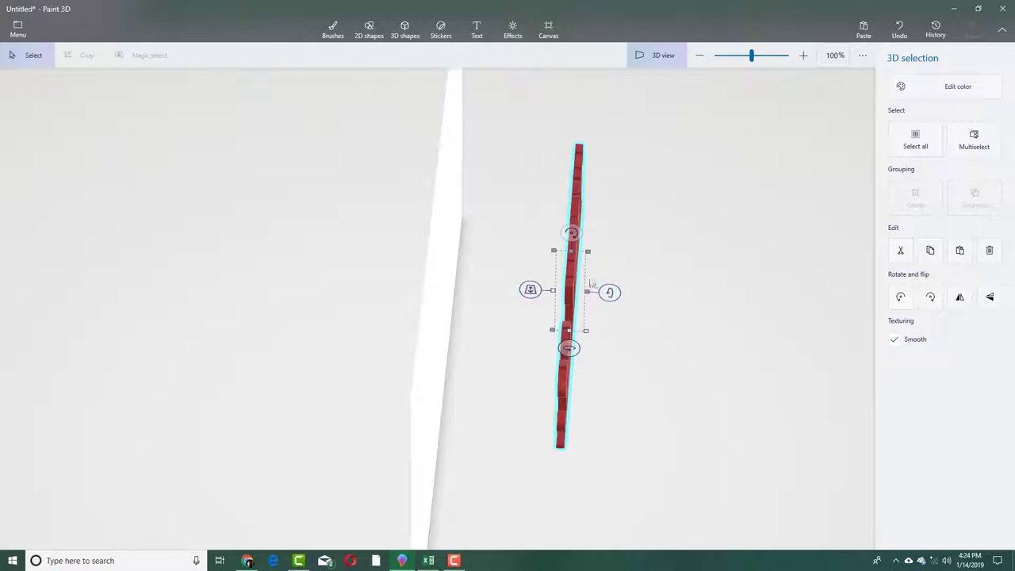
pyautogui.moveTo(556, 288); pyautogui.dragTo(457, 287)
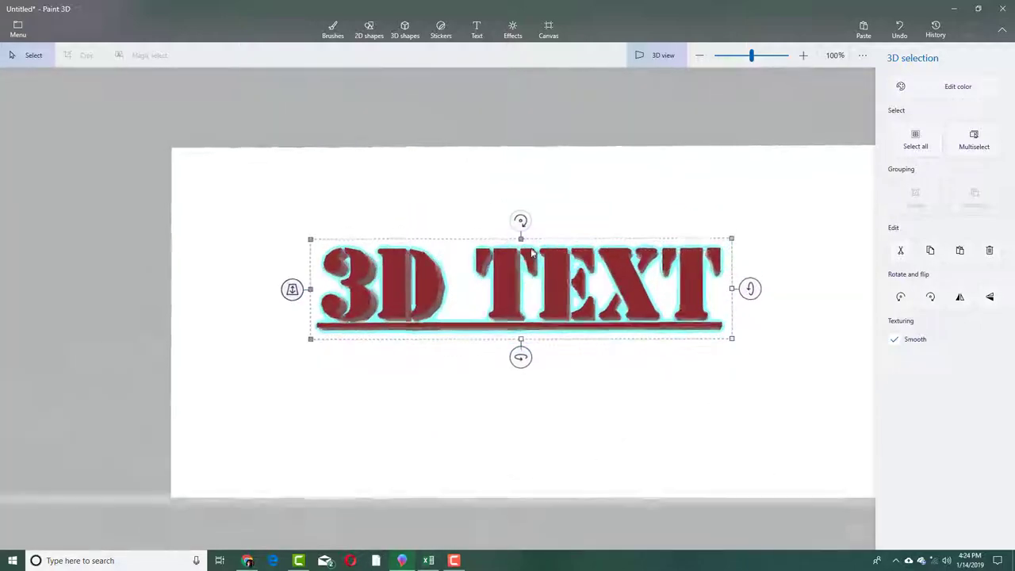
# - Rotate 3D TEXT about its horizontal and vertical axes so its thickness shows
pyautogui.moveTo(533, 252)
pyautogui.mouseDown()
pyautogui.moveTo(585, 272)
pyautogui.moveTo(556, 292)
pyautogui.moveTo(534, 261)
pyautogui.mouseUp()
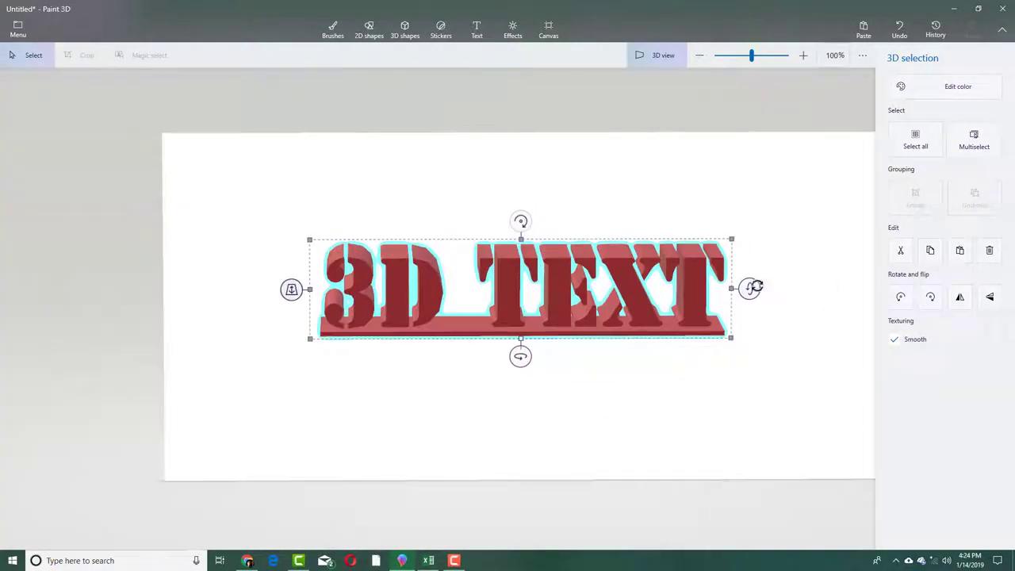
pyautogui.moveTo(753, 287); pyautogui.dragTo(747, 471)
pyautogui.moveTo(519, 364); pyautogui.dragTo(618, 371)
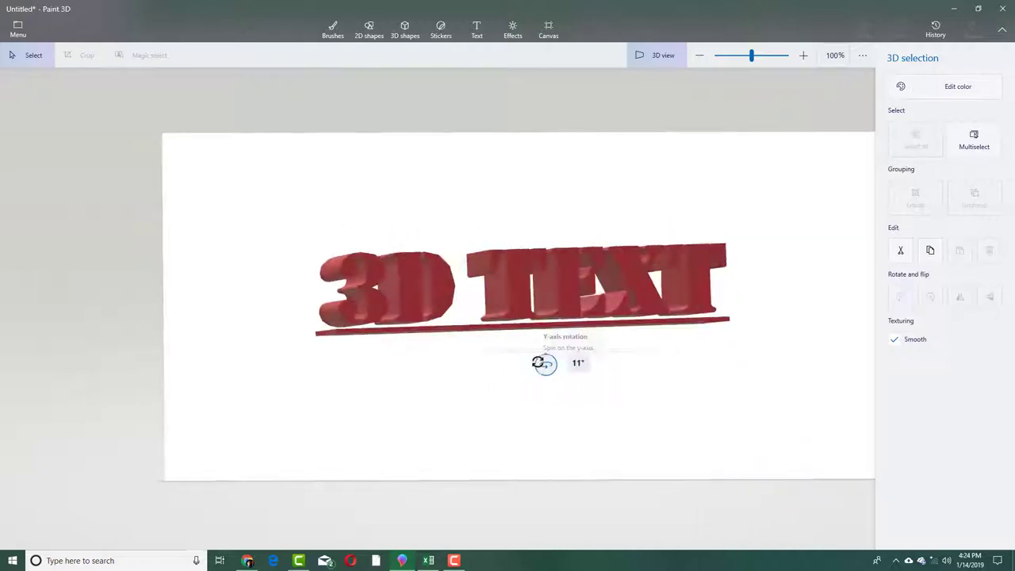
pyautogui.moveTo(538, 363); pyautogui.dragTo(507, 360)
pyautogui.click(610, 382)
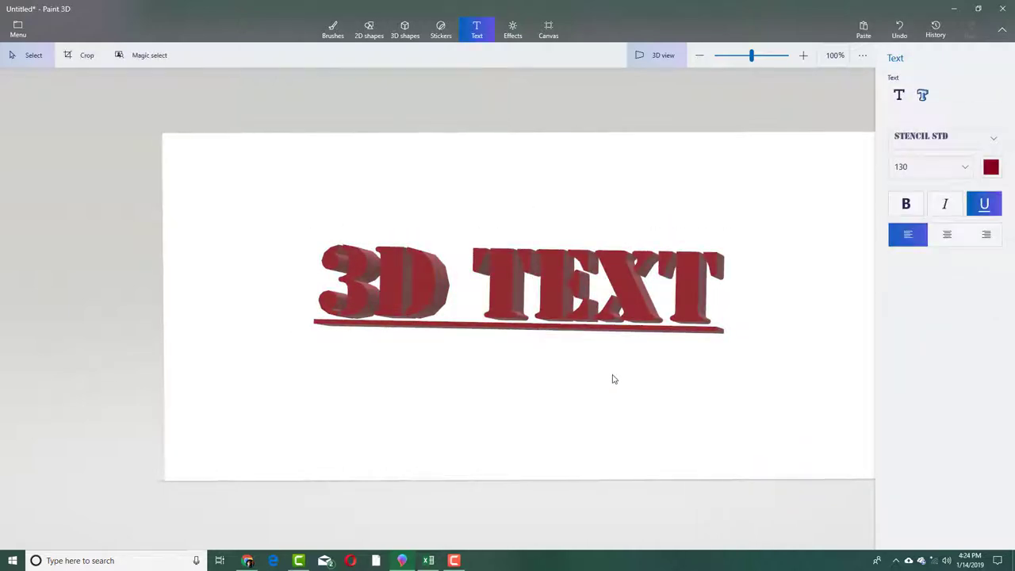
pyautogui.click(614, 320)
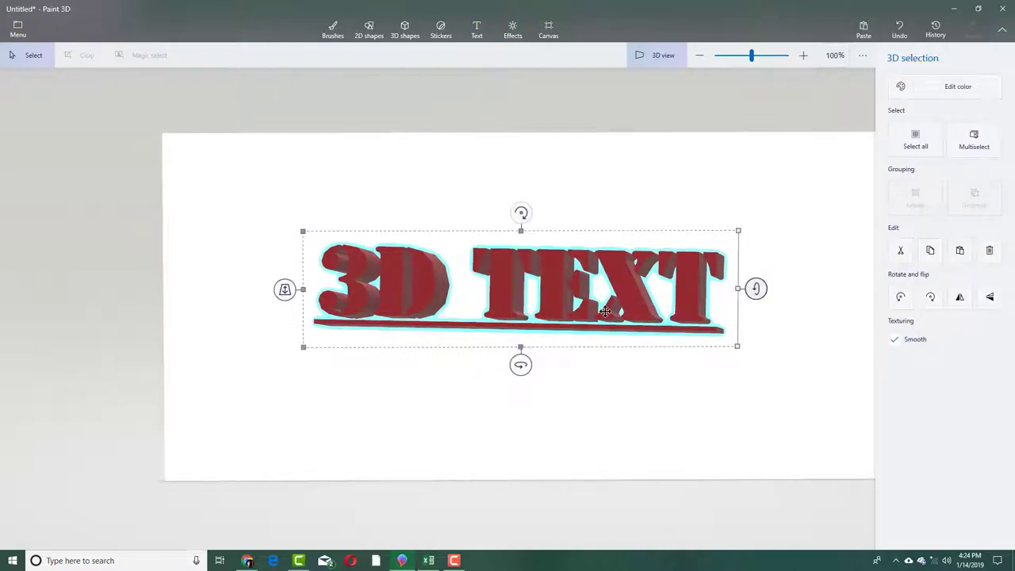